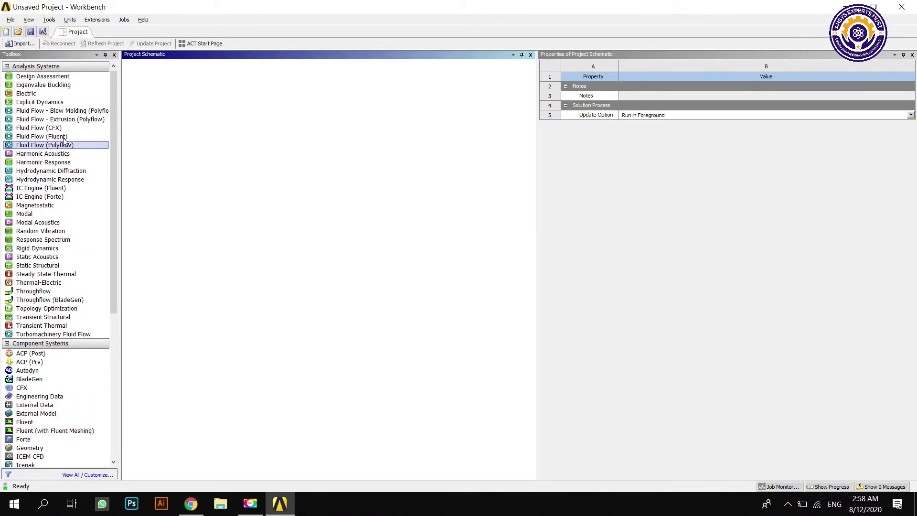
Add a Fluid Flow (Fluent) analysis system to the project and set its geometry's Analysis Type to 2D
double_click(64, 137)
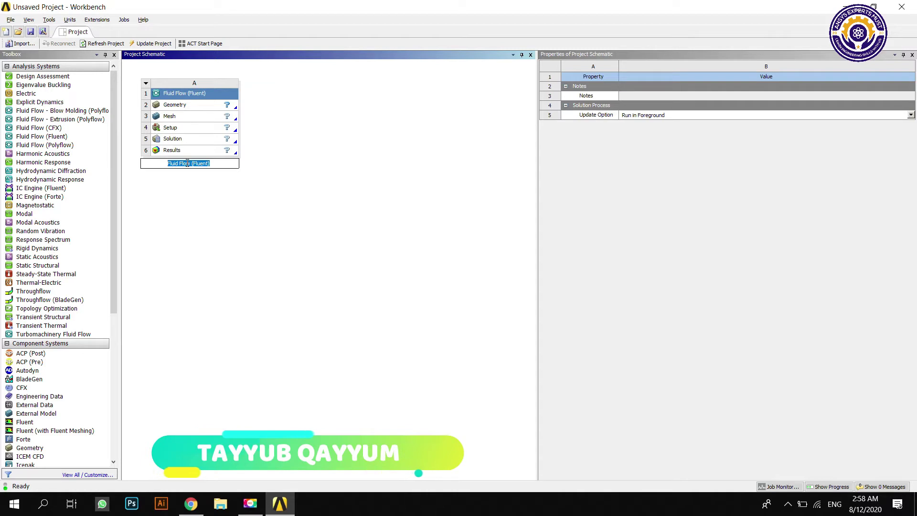
left_click(176, 105)
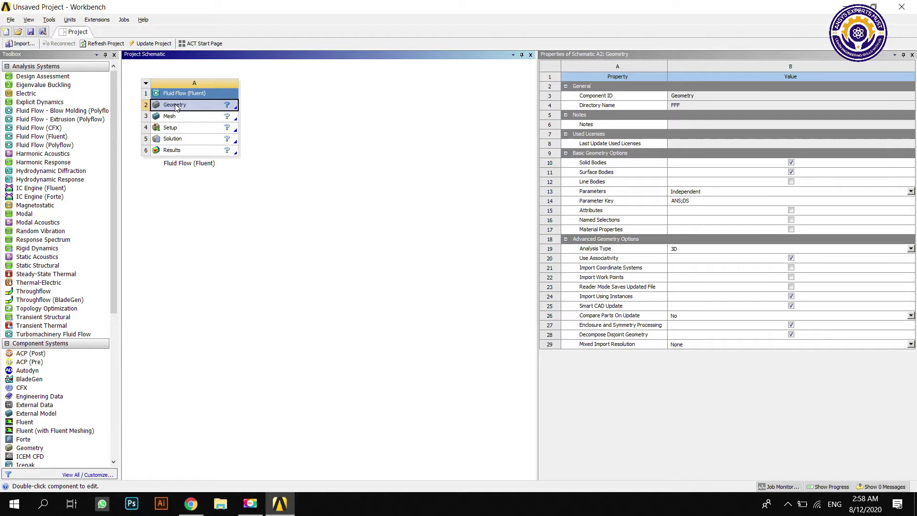
left_click(684, 242)
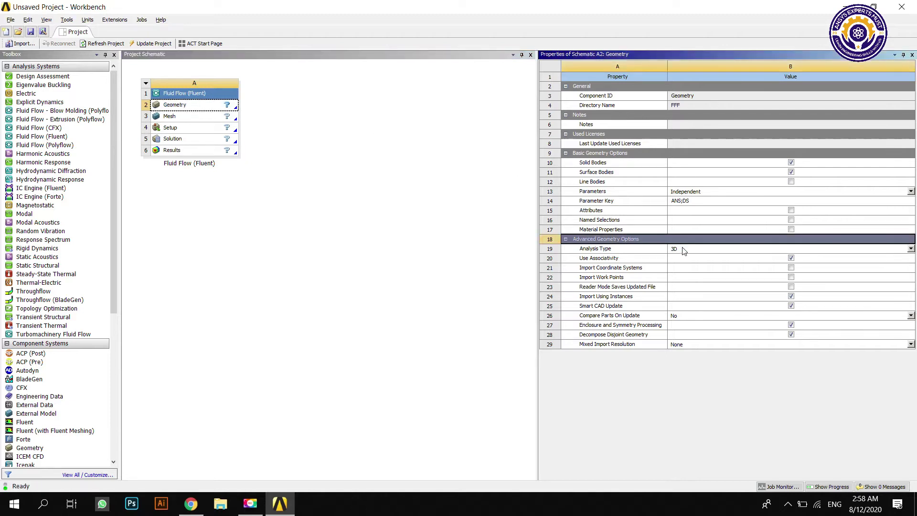
left_click(676, 250)
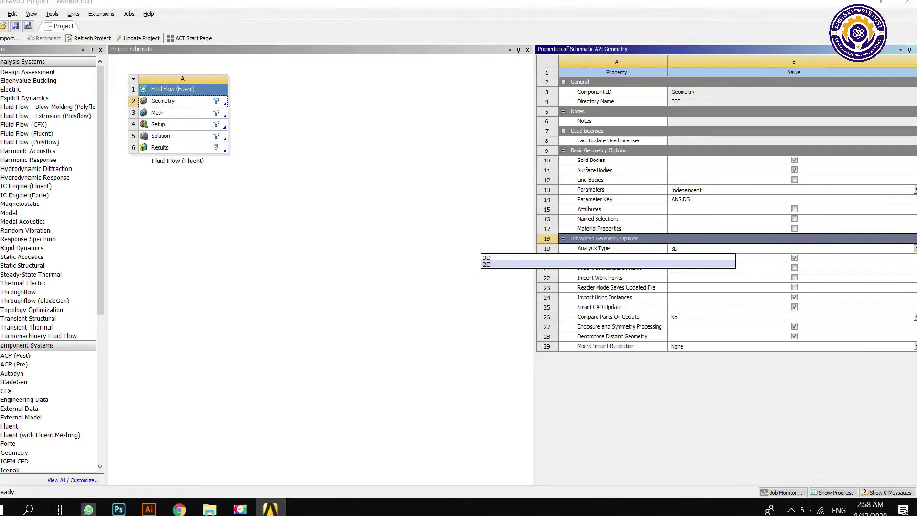
left_click(673, 269)
left_click(678, 250)
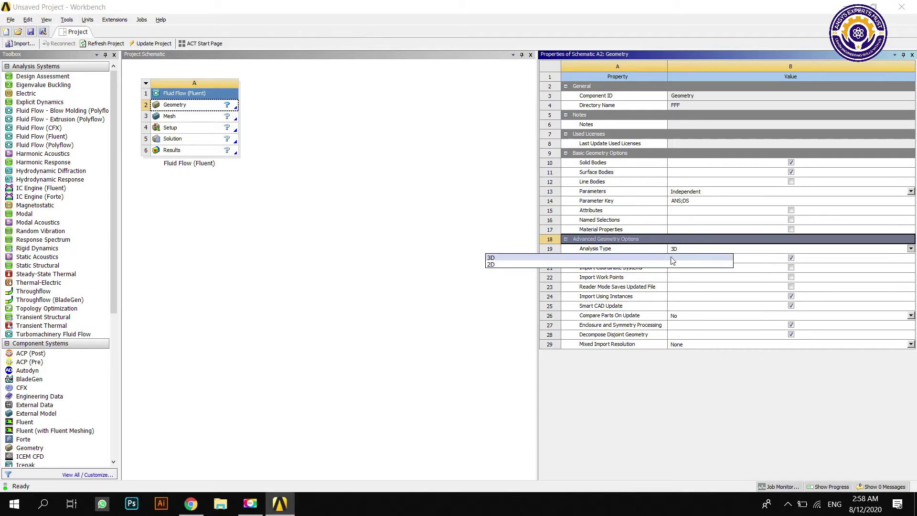
left_click(641, 264)
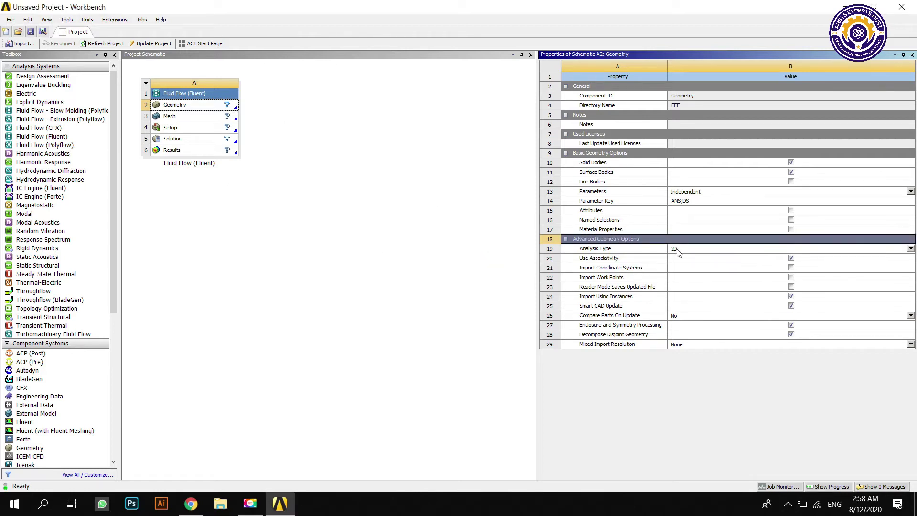
Open the geometry of the Fluid Flow (Fluent) system for editing in SpaceClaim
left_click(172, 106)
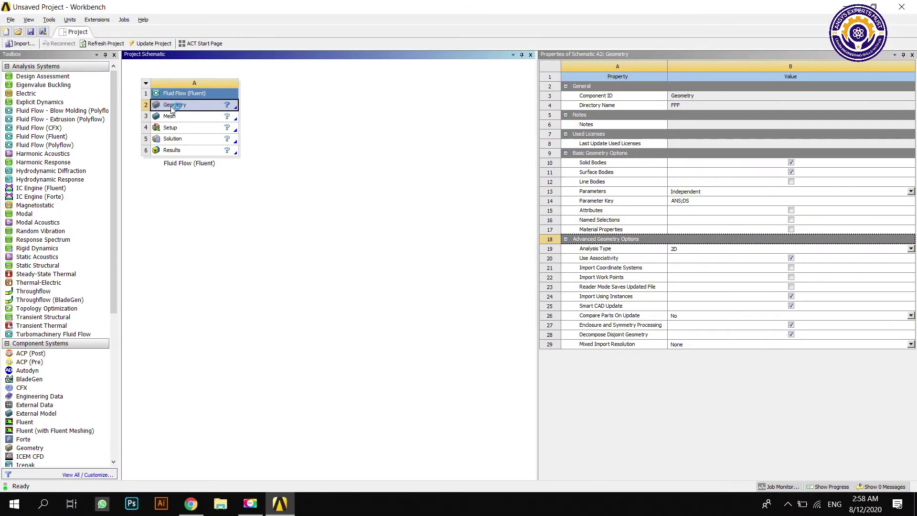
left_click(172, 107)
double_click(172, 107)
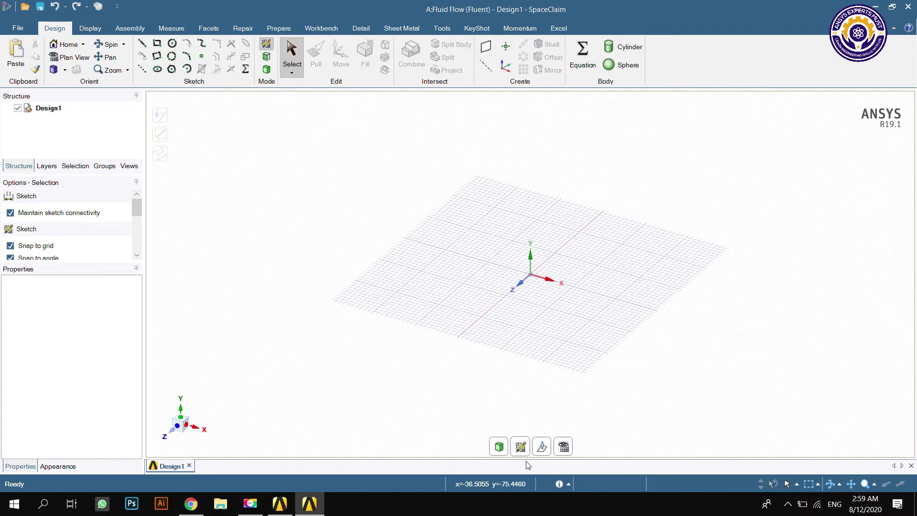
Move the sketch grid to the vertical XY plane and show it in plan view
left_click(498, 447)
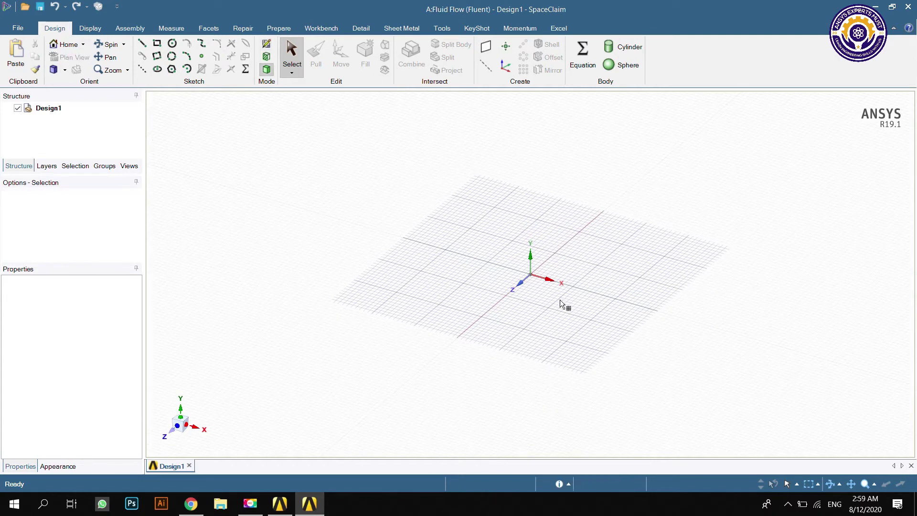
left_click(569, 251)
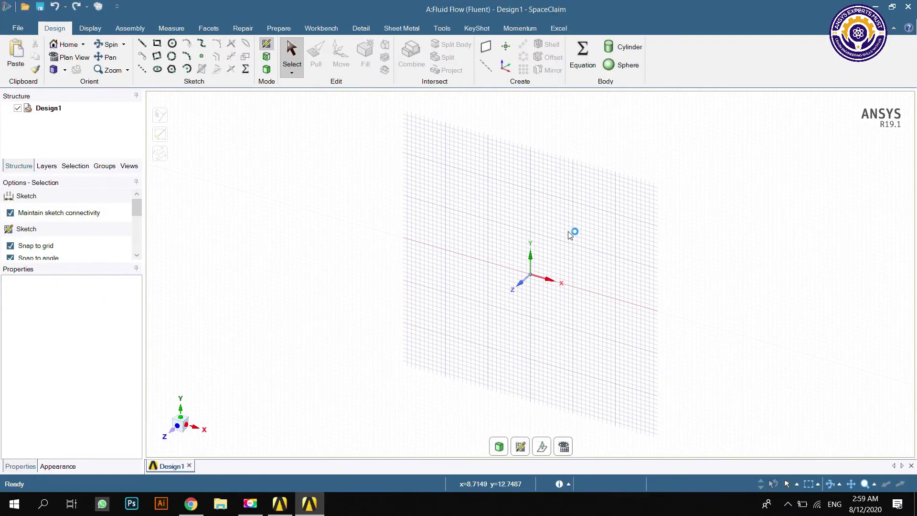
key("v")
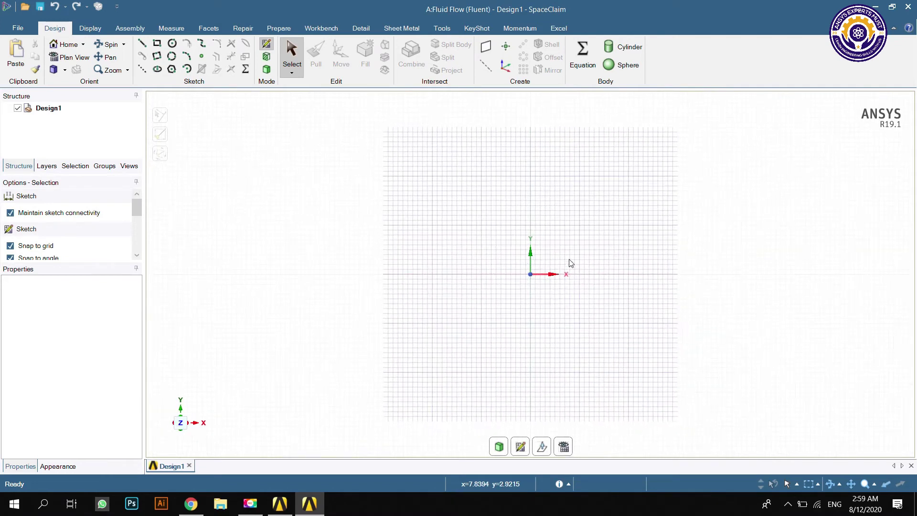
scroll(879, 329, "down", 3)
scroll(829, 260, "up", 2)
mouse_move(829, 260)
middle_mouse_down("ctrl")
mouse_move(645, 409)
mouse_move(463, 319)
middle_mouse_up("ctrl")
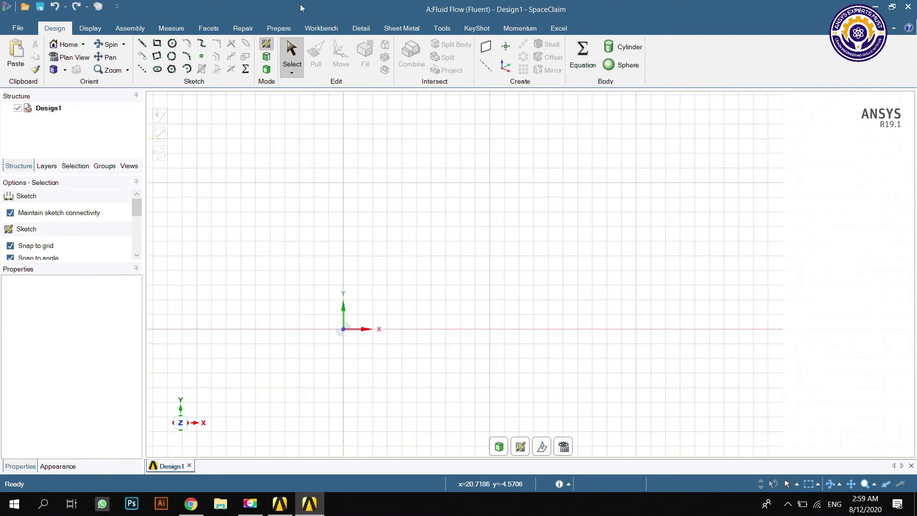
Set the document's length unit to Meters in the SpaceClaim options
left_click(15, 27)
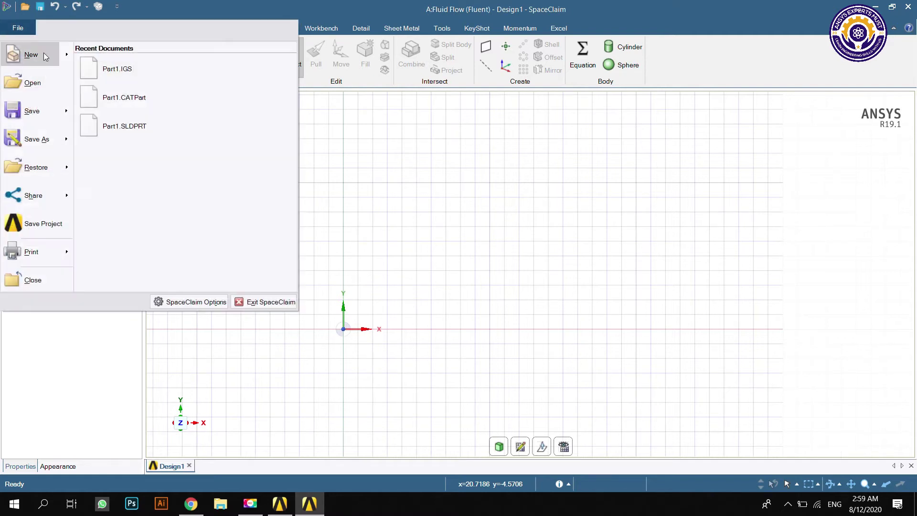
left_click(190, 313)
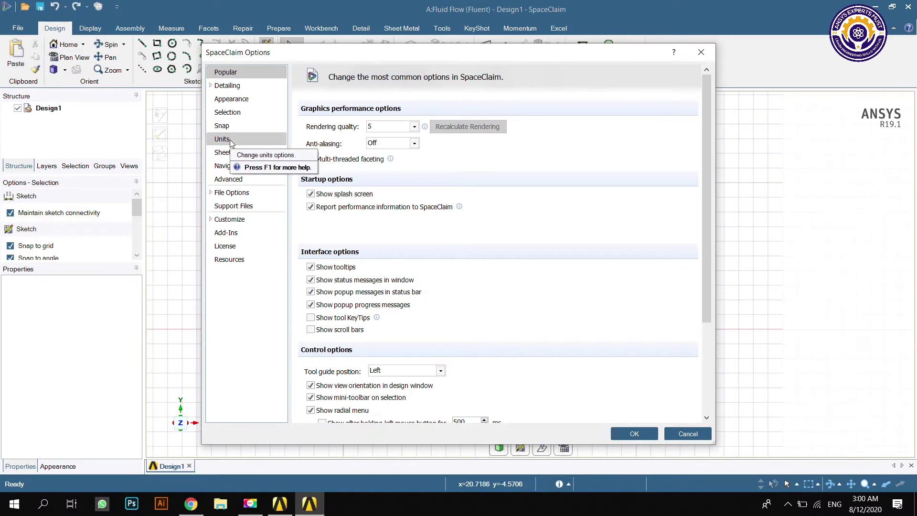
left_click(231, 140)
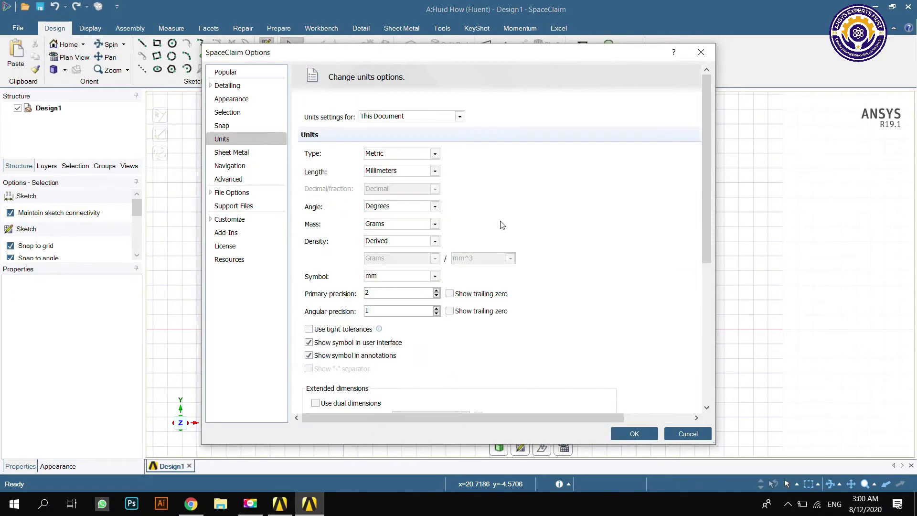
left_click(409, 172)
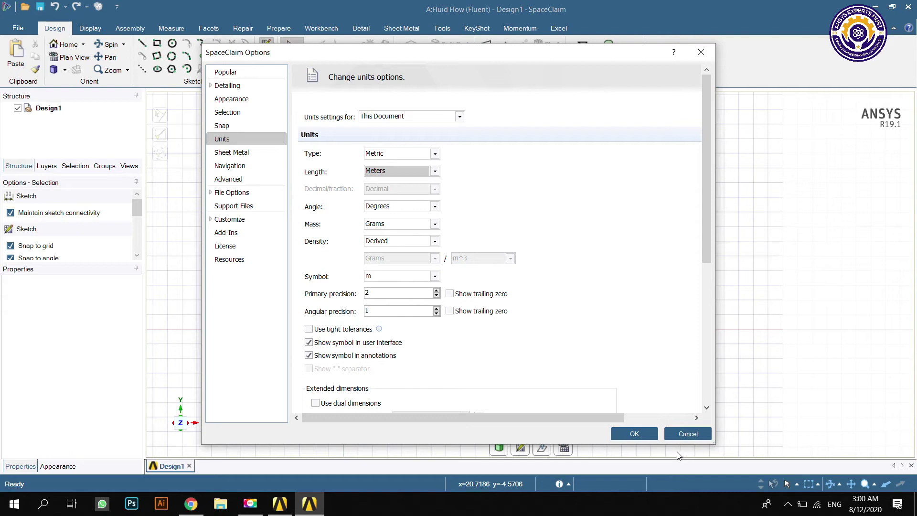
left_click(635, 434)
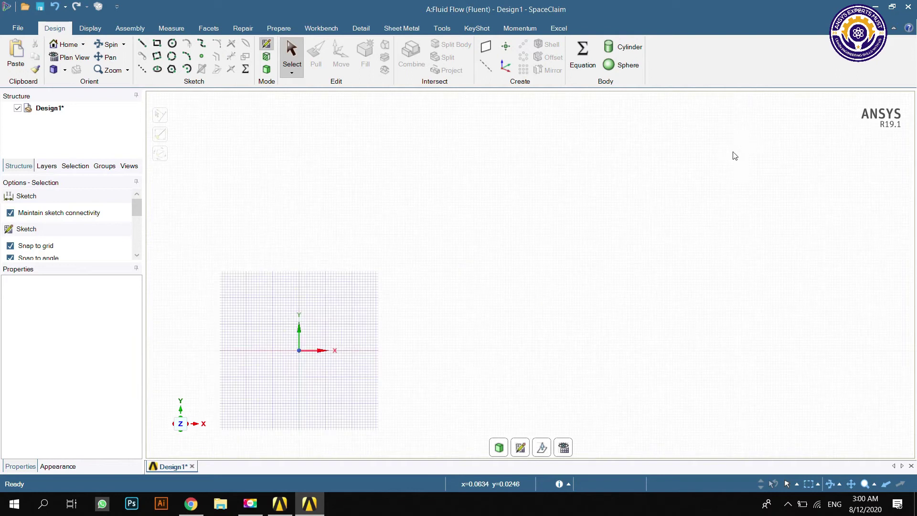
Sketch a 0.2 m by 0.2 m square just beside the origin with the Rectangle tool
left_click(158, 44)
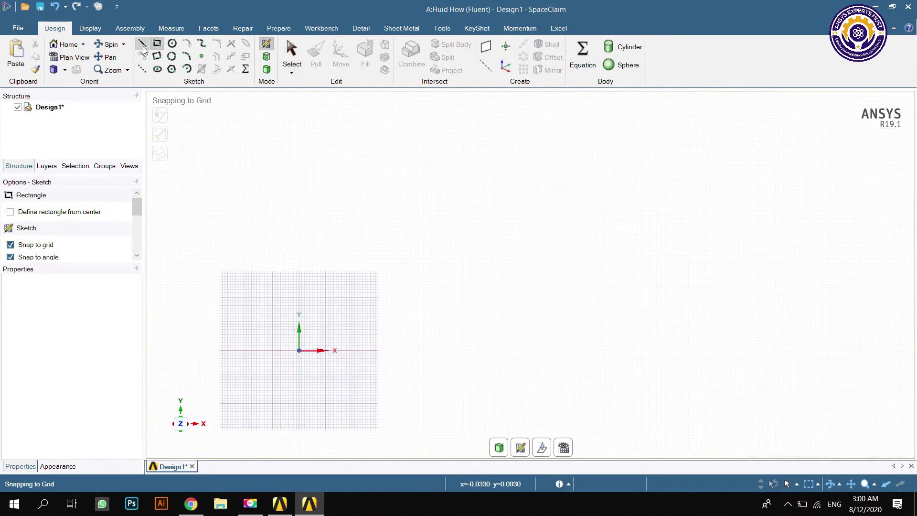
left_click(360, 230)
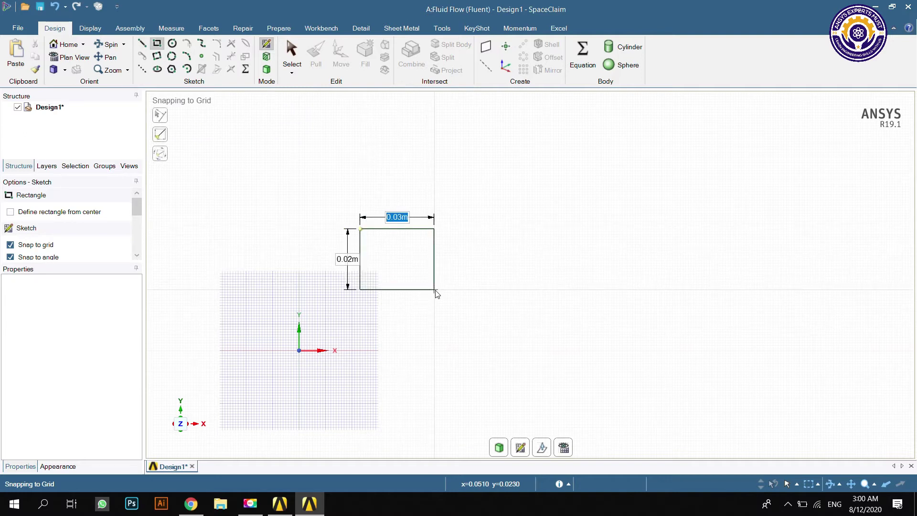
left_click(436, 291)
type(".2")
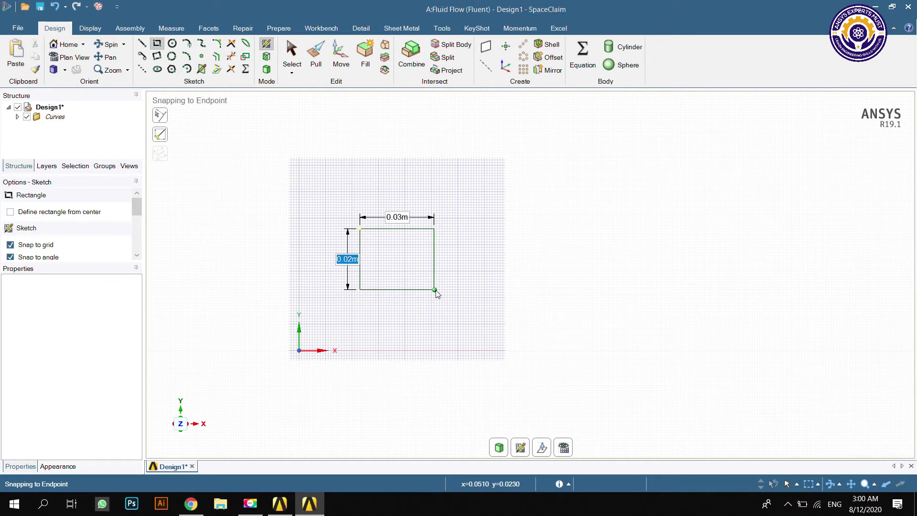
key("Tab")
type(".2")
key("Return")
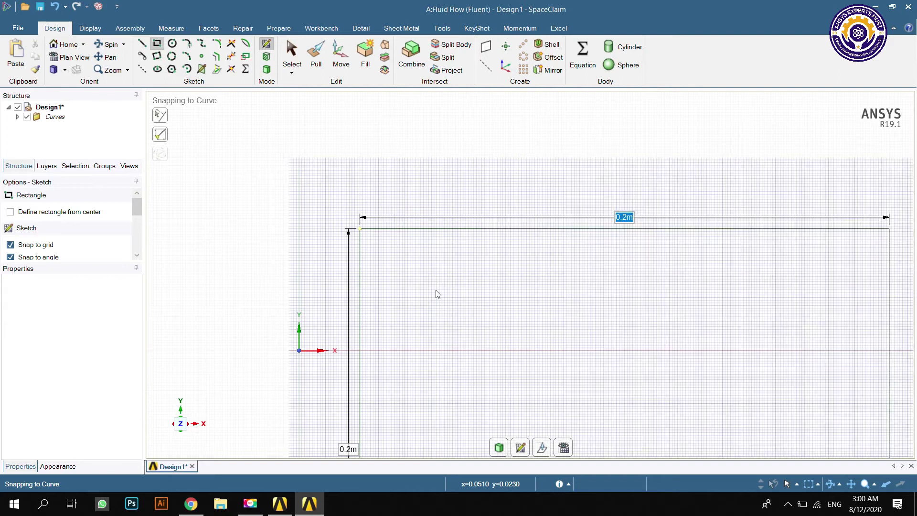
scroll(436, 294, "down", 3)
scroll(436, 294, "down", 5)
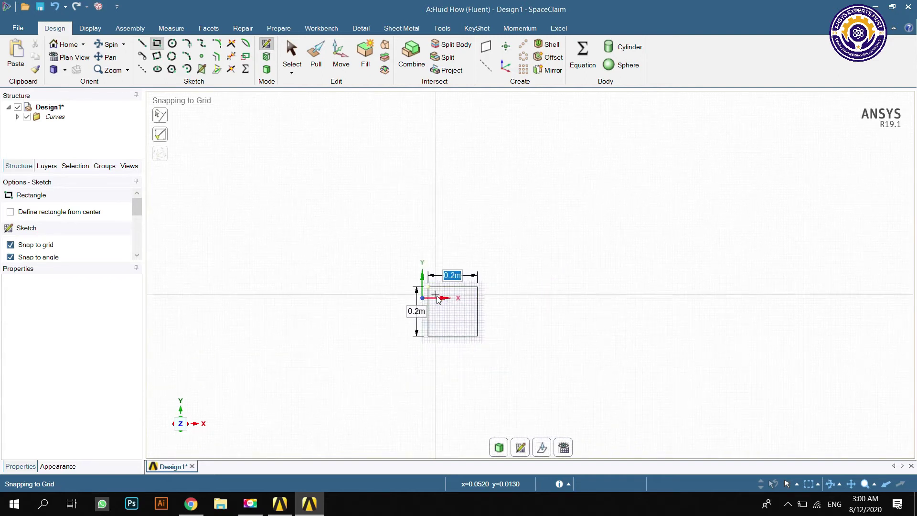
scroll(460, 403, "up", 3)
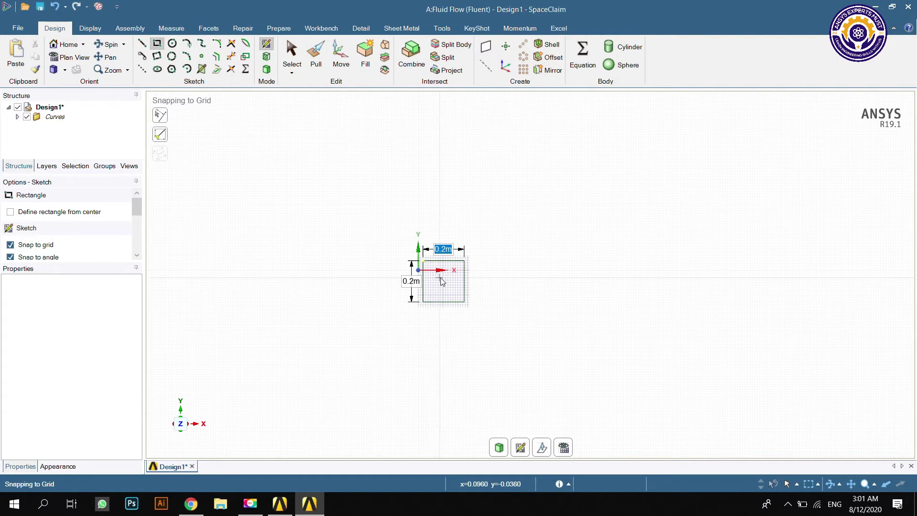
Draw a horizontal and a vertical line joining the midpoints of the square's opposite sides
left_click(142, 44)
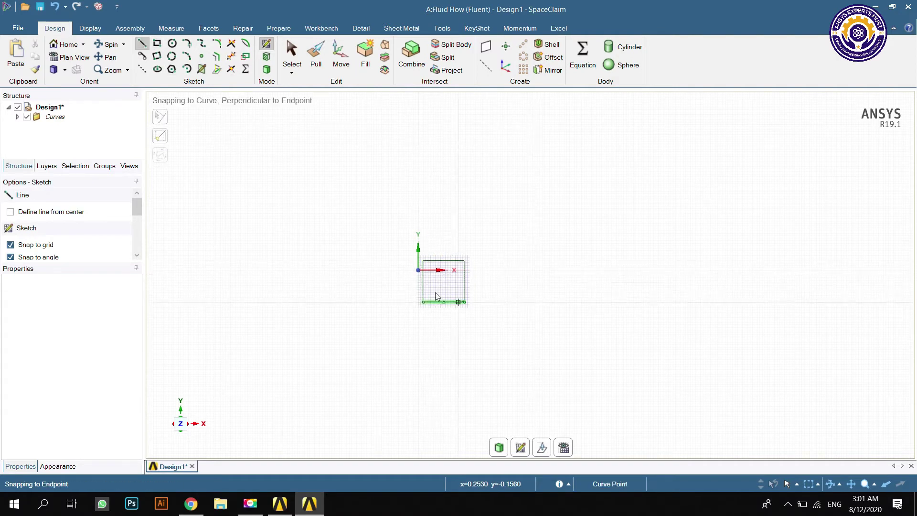
left_click(424, 282)
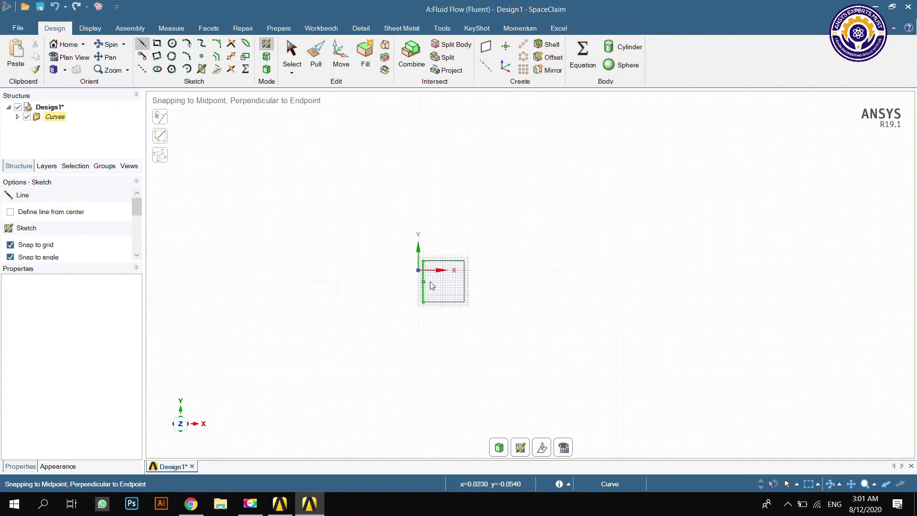
left_click(464, 281)
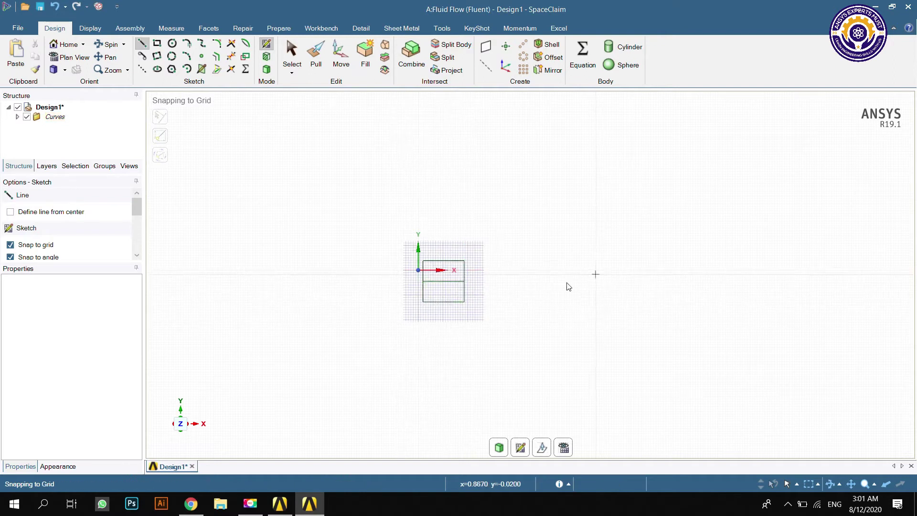
left_click(445, 261)
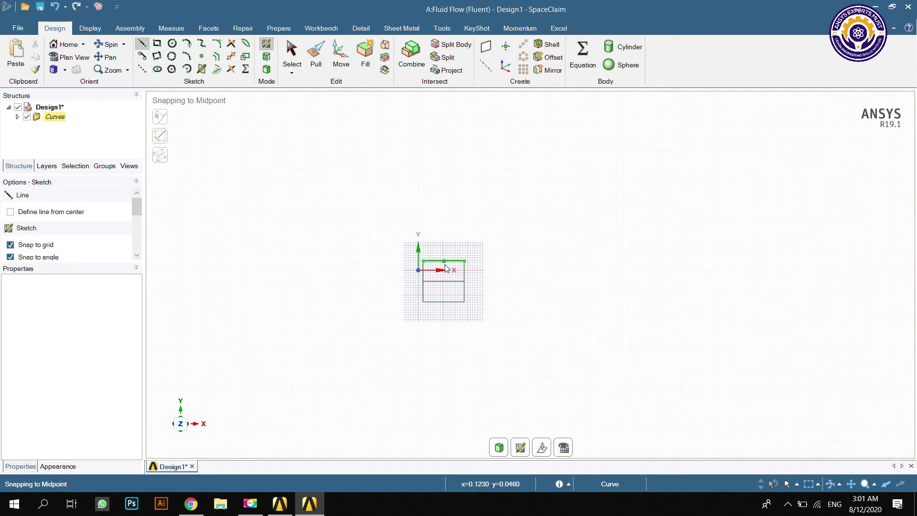
left_click(445, 302)
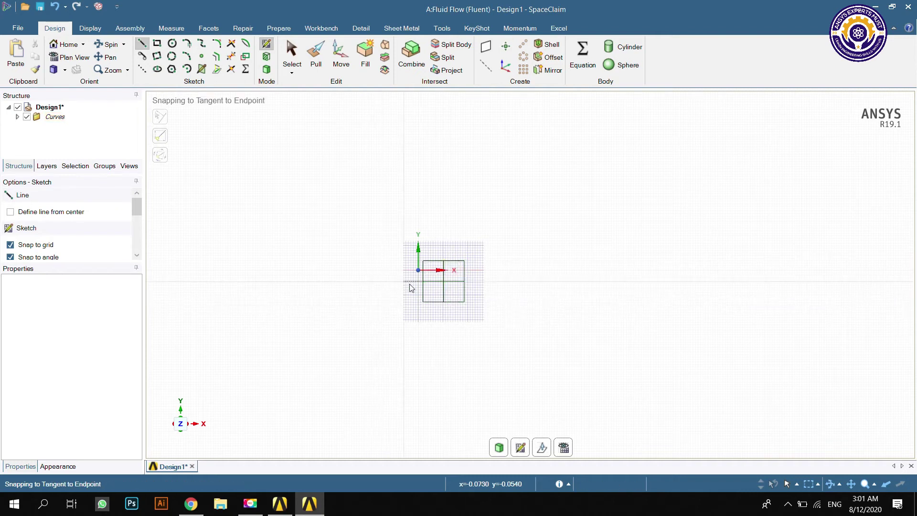
Draw a 3 m horizontal line at 0° from the square's centre in the negative X direction
left_click(444, 282)
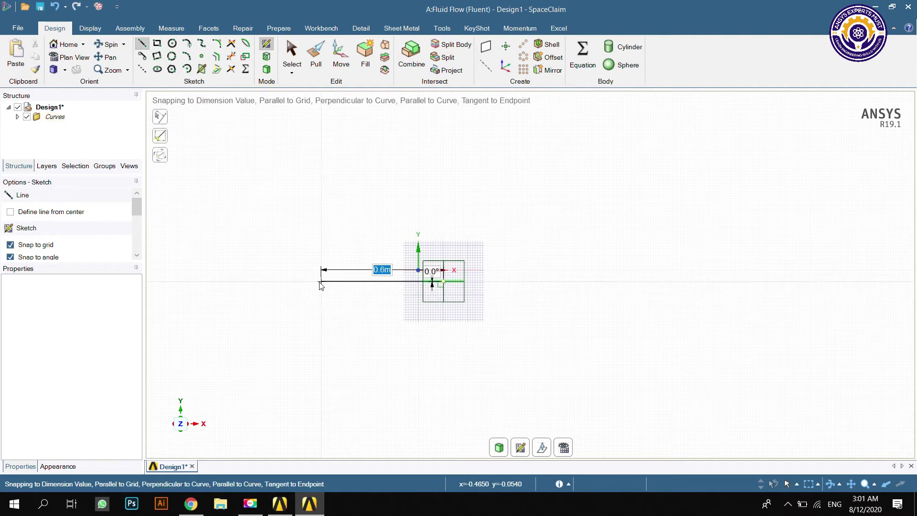
type("3")
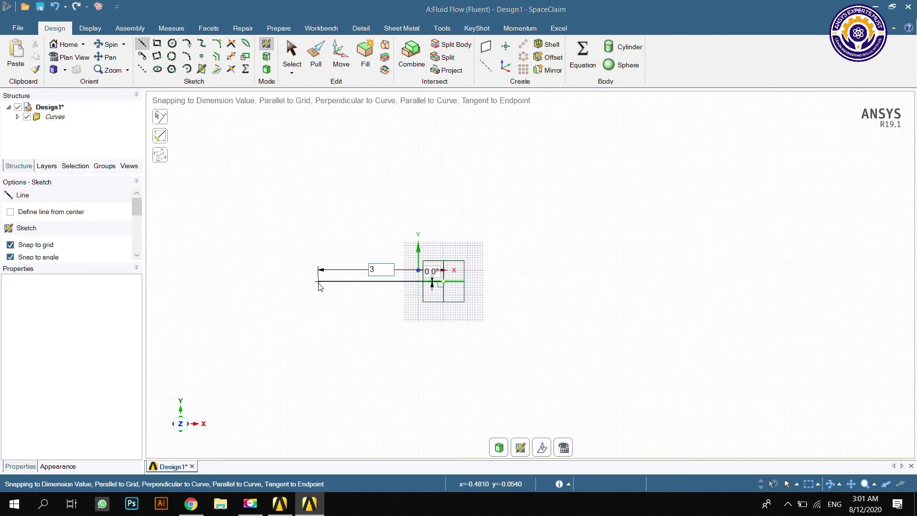
key("Tab")
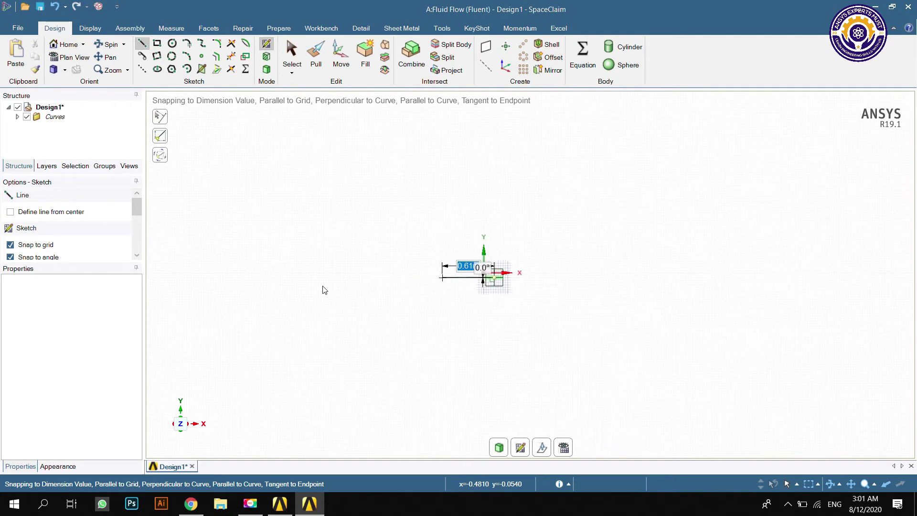
type("0")
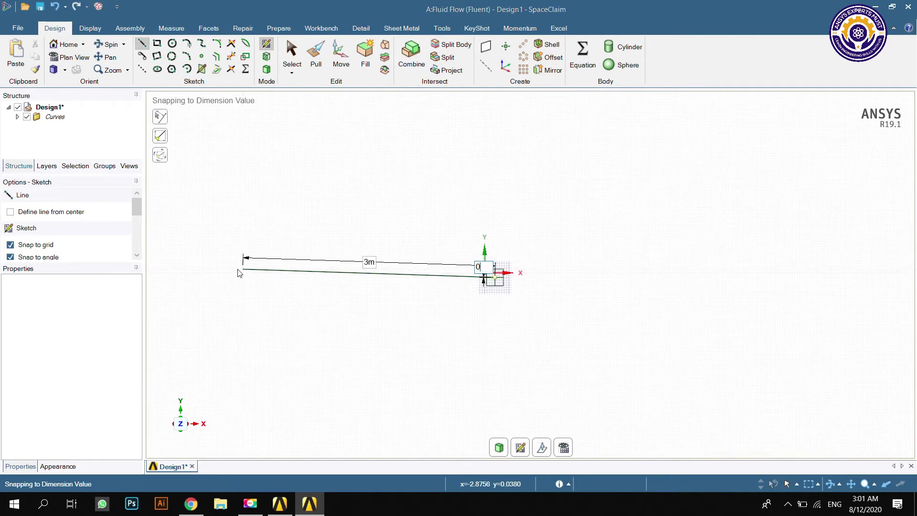
key("Return")
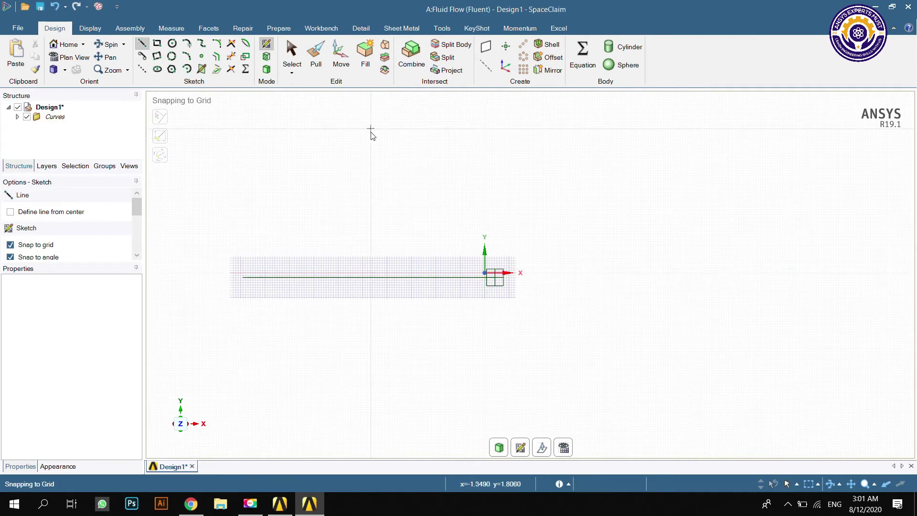
Draw a 3 m vertical line at 90° from the square's centre in the positive Y direction
left_click(495, 278)
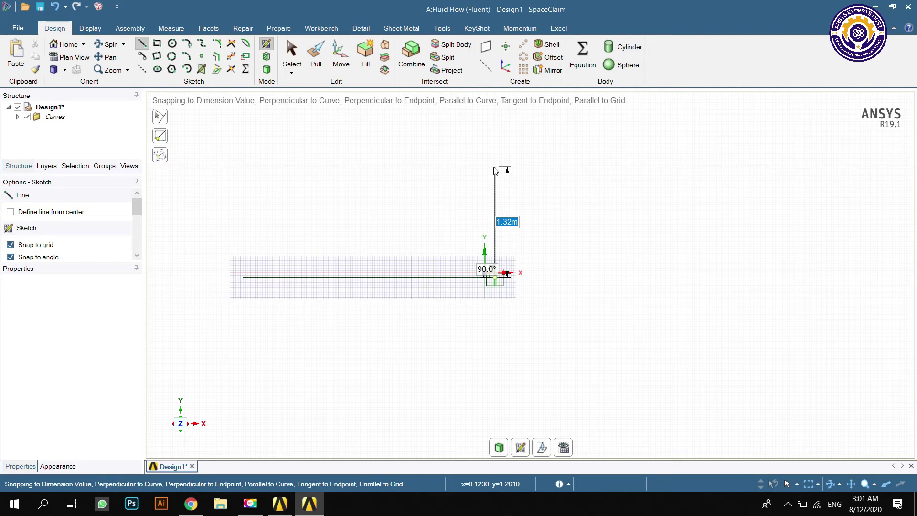
type("3")
key("Tab")
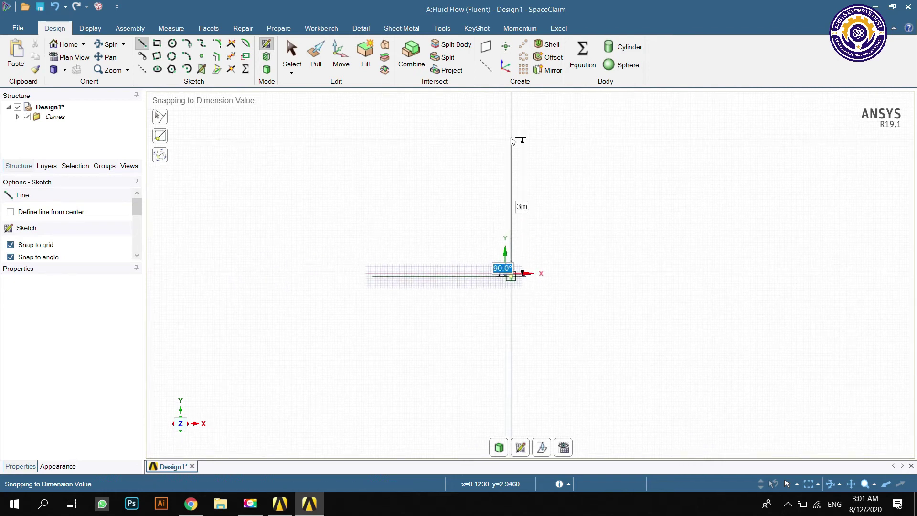
type("90")
key("Return")
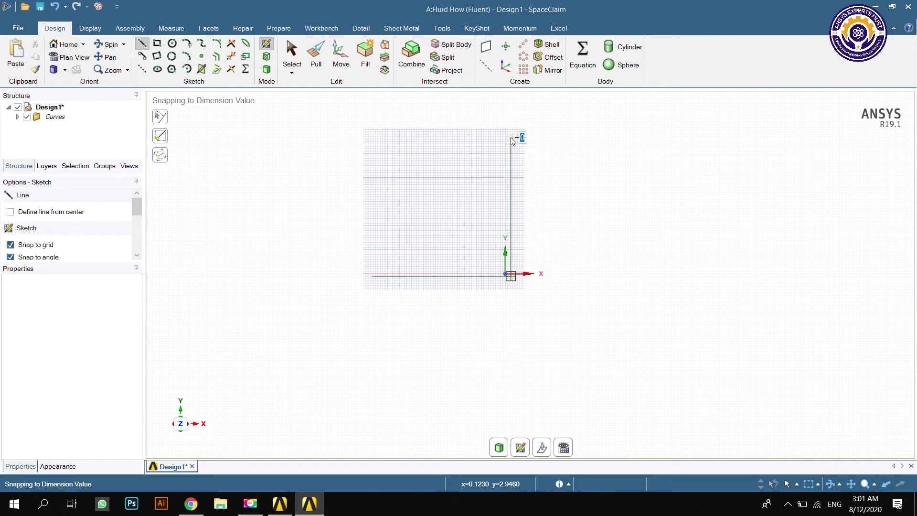
key("Escape")
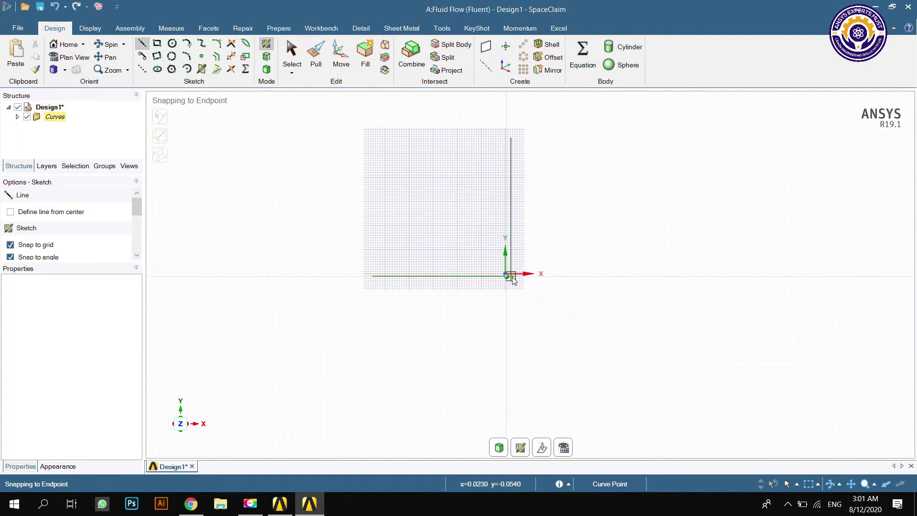
Draw a 3 m vertical line at 180° from the square's centre in the negative Y direction
scroll(513, 280, "up", 3)
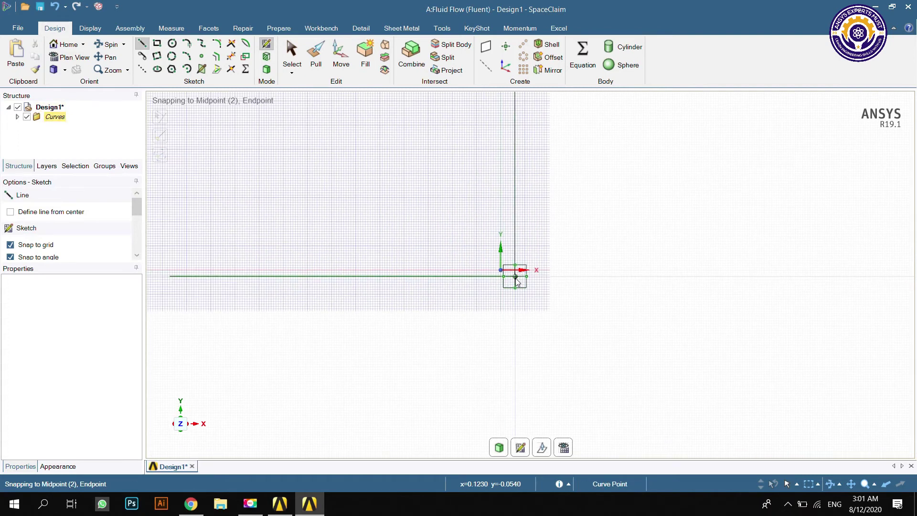
left_click(515, 277)
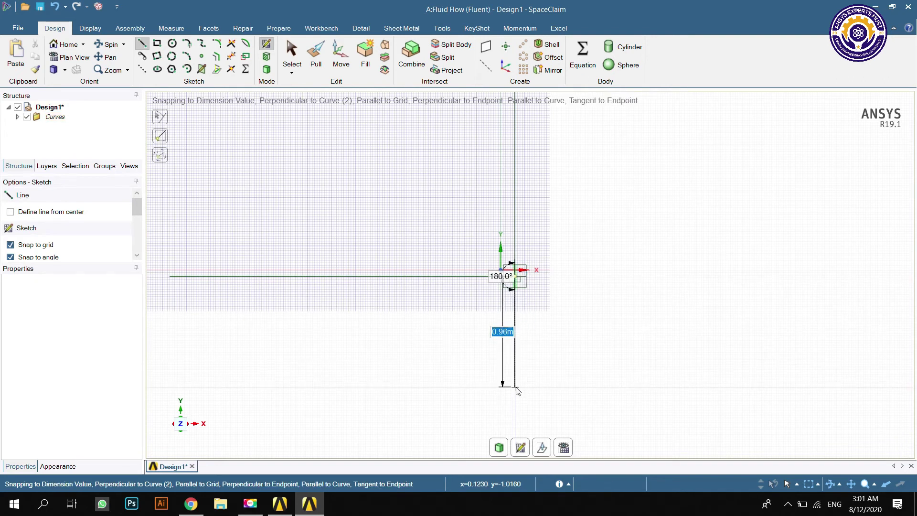
type("3")
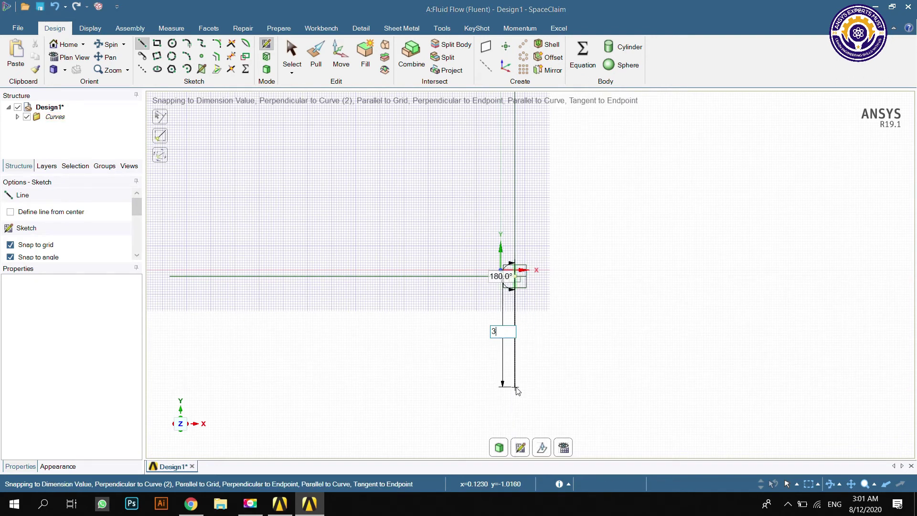
key("Tab")
scroll(516, 389, "down", 3)
type("1")
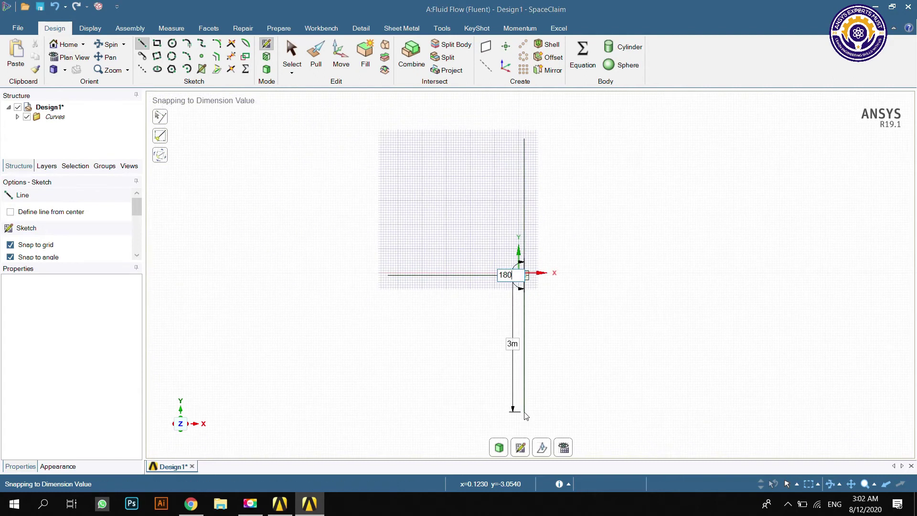
key("Return")
key("Escape")
Draw a 10 m horizontal line at 90° from the square's centre in the positive X direction
scroll(526, 275, "up", 5)
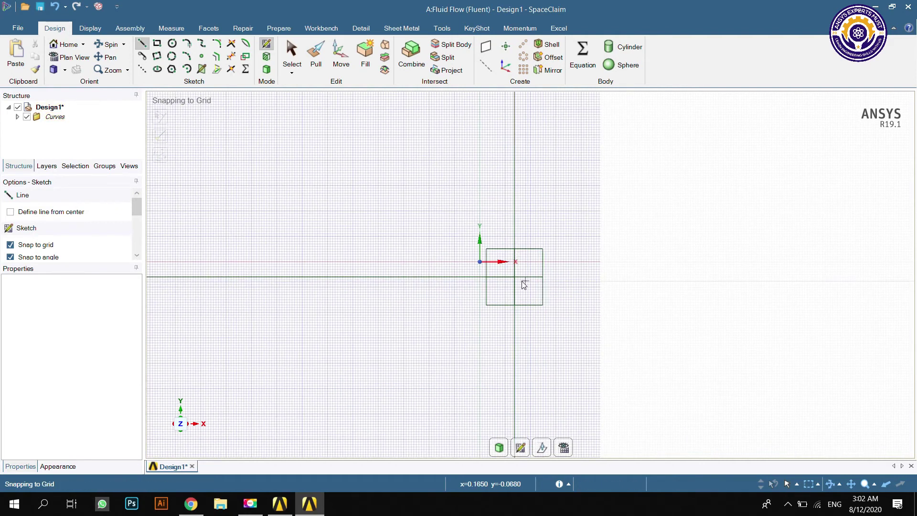
left_click(515, 277)
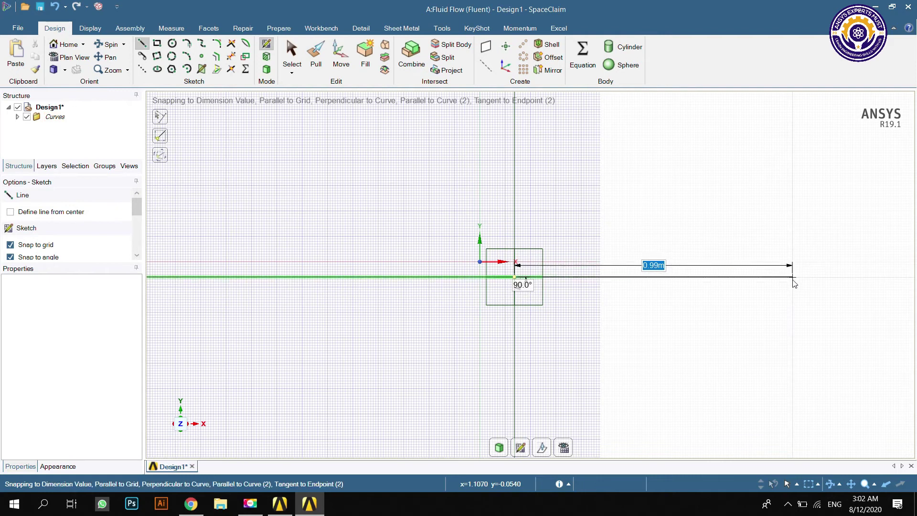
scroll(795, 284, "down", 5)
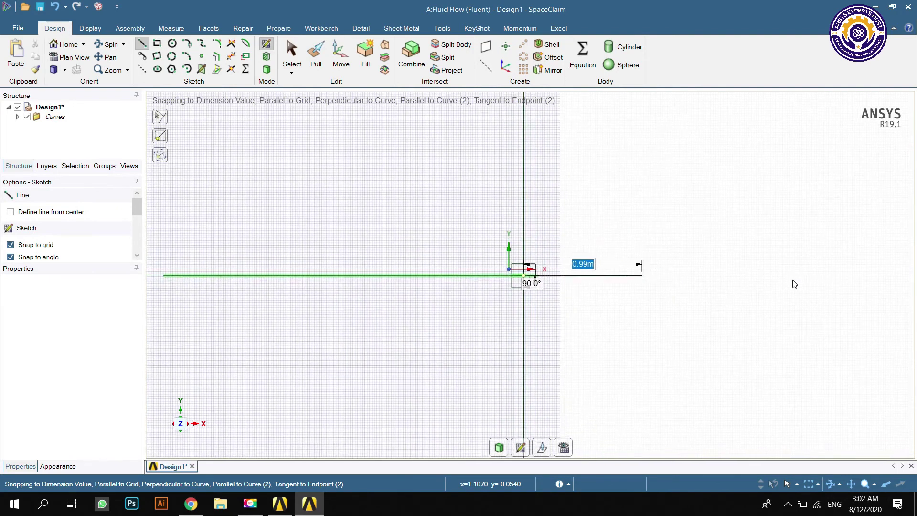
scroll(807, 282, "down", 2)
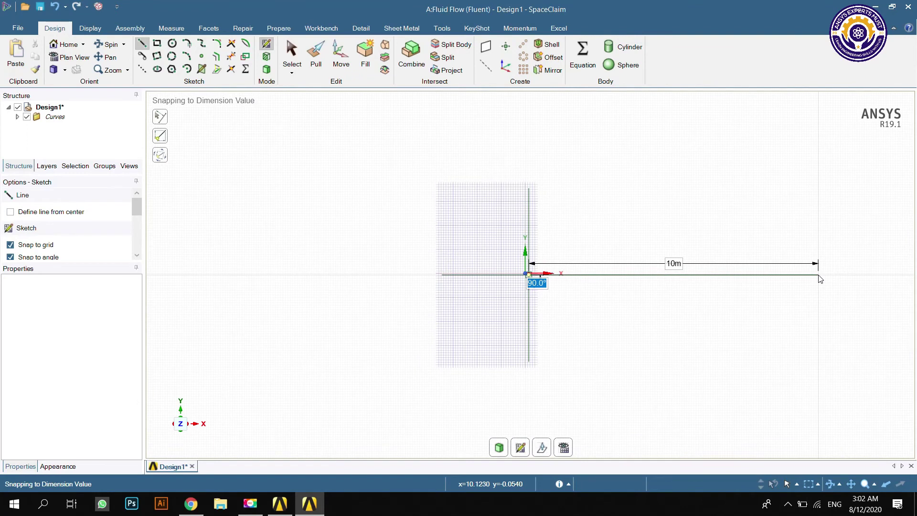
type("90")
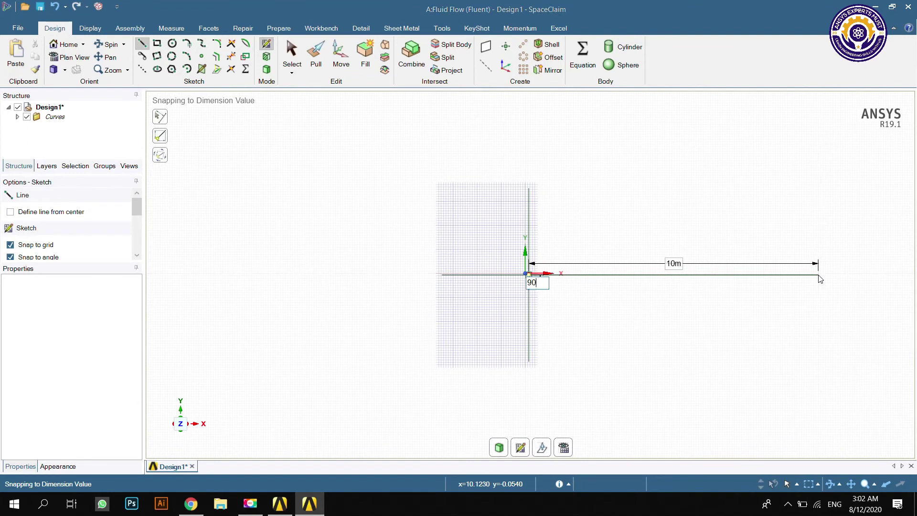
key("Return")
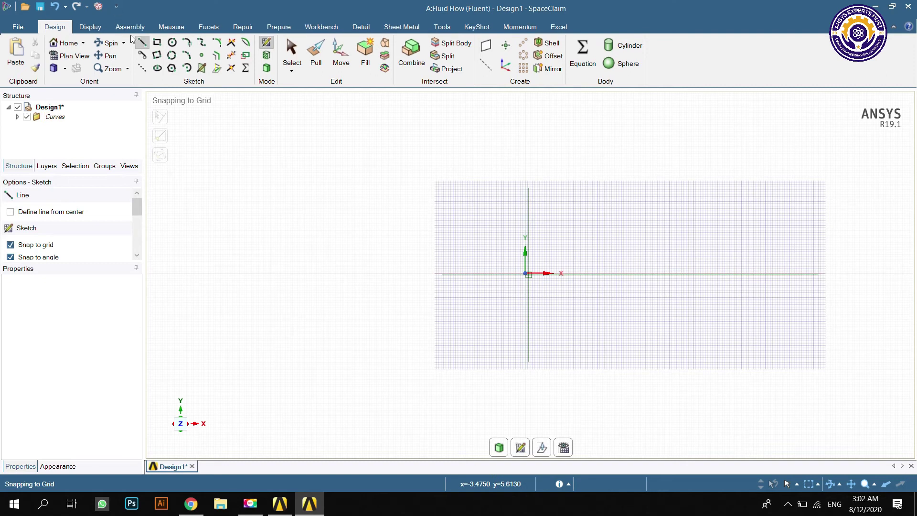
Sketch a 13 m by 6 m rectangle around the small square, aligned with the ends of the construction lines
left_click(157, 43)
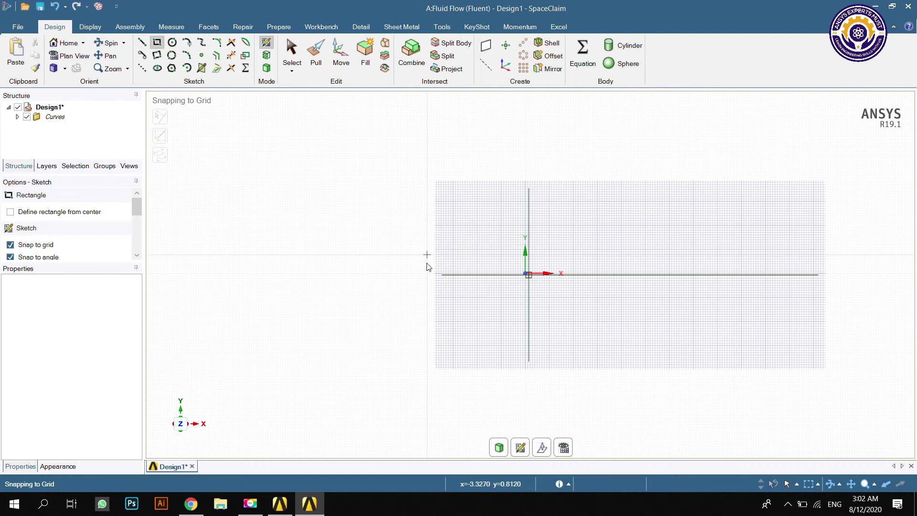
left_click(442, 189)
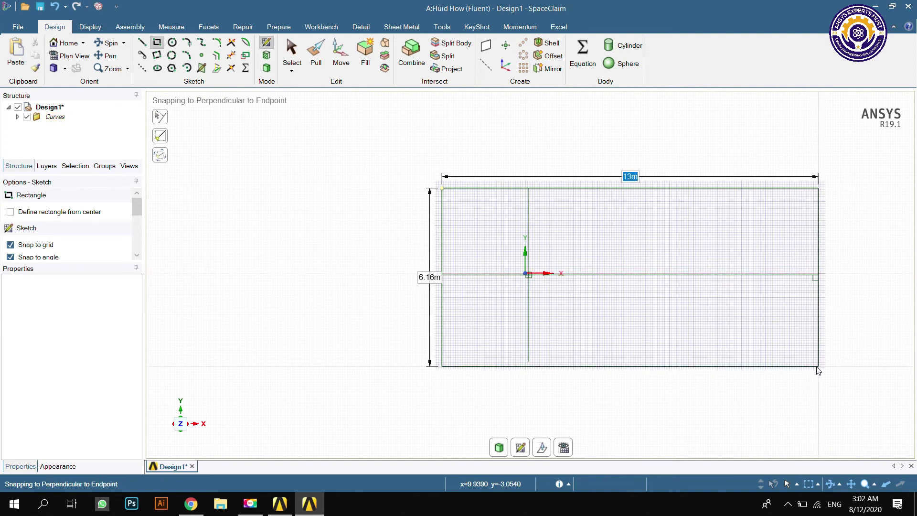
key("Tab")
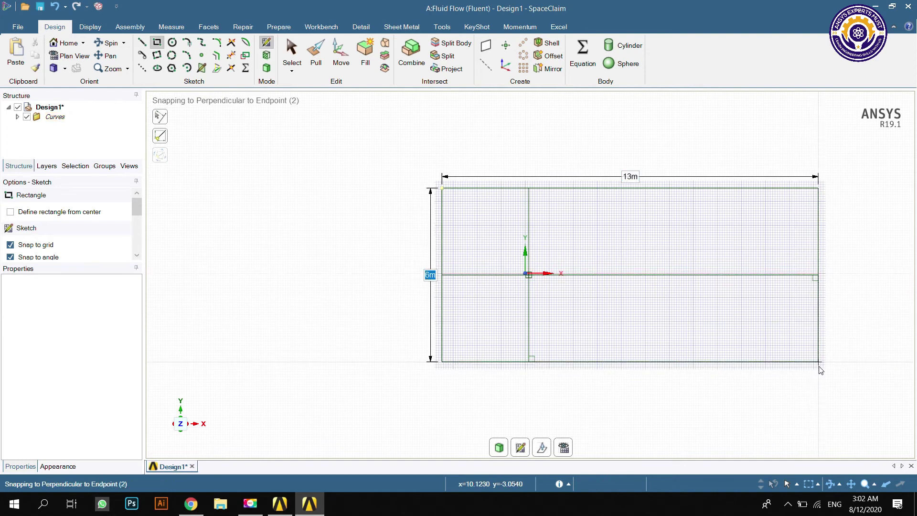
type("6")
key("Tab")
type("13")
key("Return")
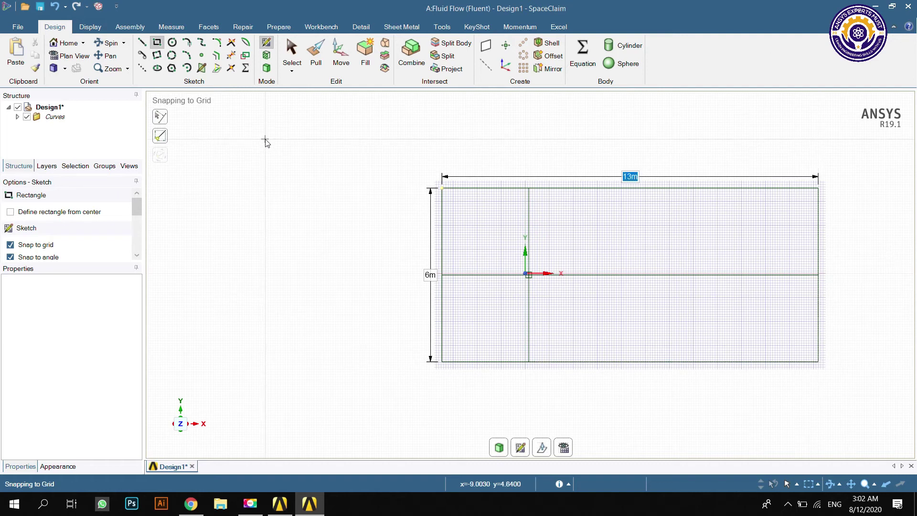
Trim away all the horizontal and vertical construction lines through the small square, both inside it and out to the large rectangle
left_click(238, 56)
scroll(518, 314, "up", 6)
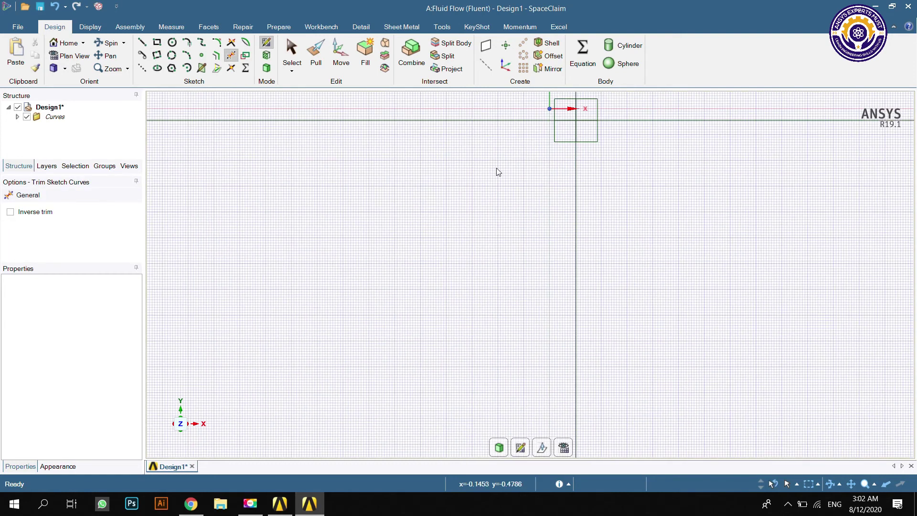
left_click(480, 121)
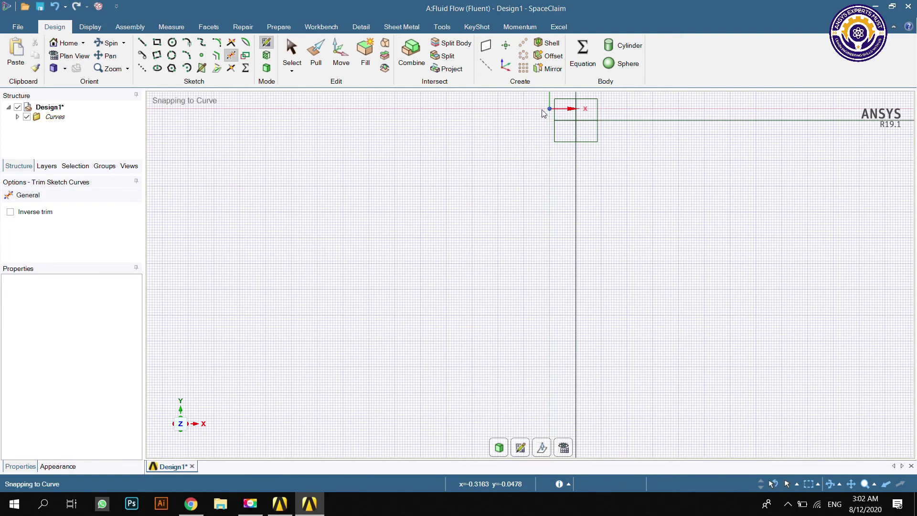
left_click(579, 124)
left_click(578, 156)
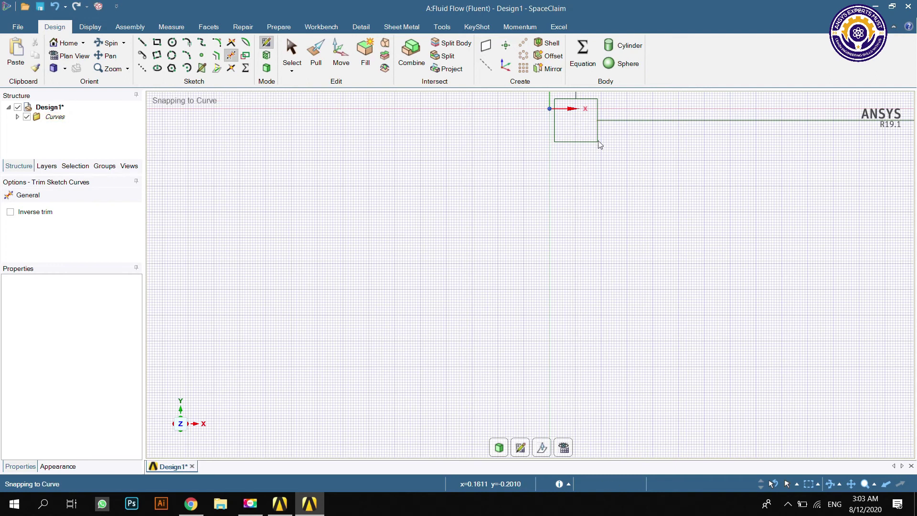
left_click(620, 122)
scroll(624, 145, "down", 3)
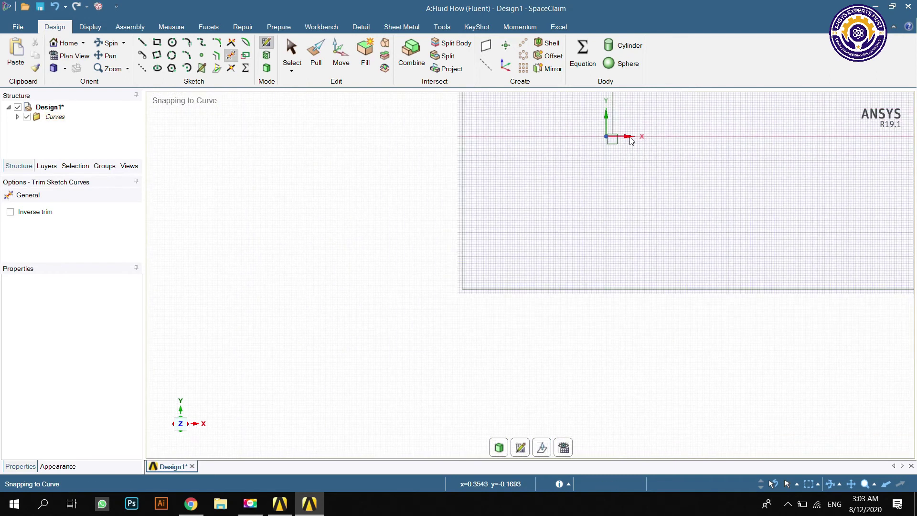
scroll(643, 151, "down", 3)
scroll(702, 107, "up", 4)
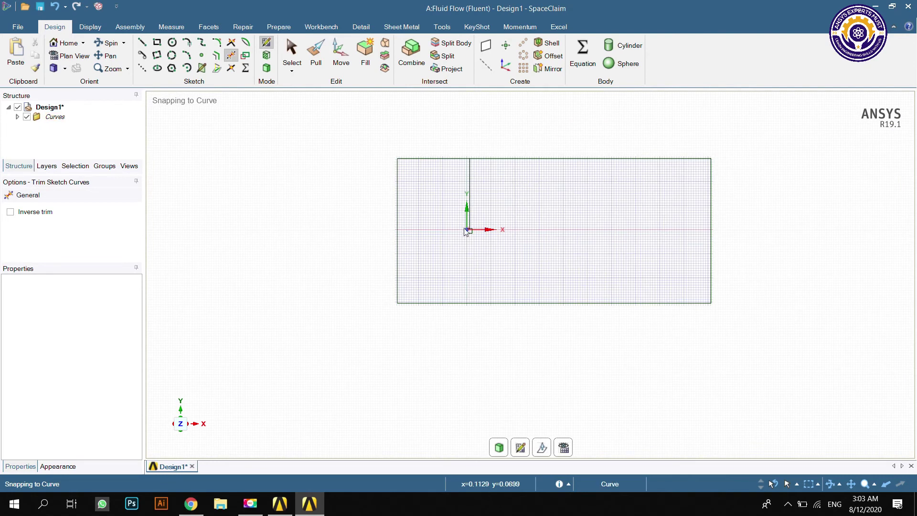
left_click(471, 179)
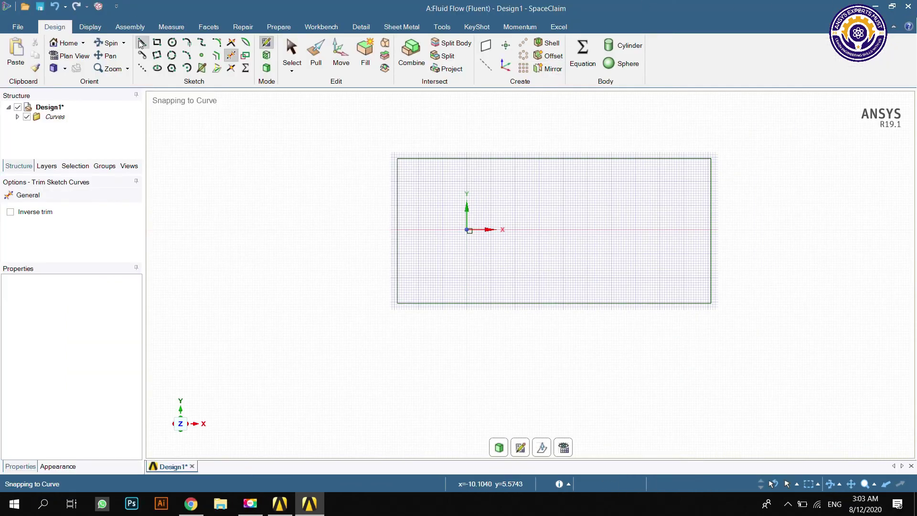
Sketch a 2 m by 2 m square inside the large rectangle, starting from its upper-left corner
left_click(157, 42)
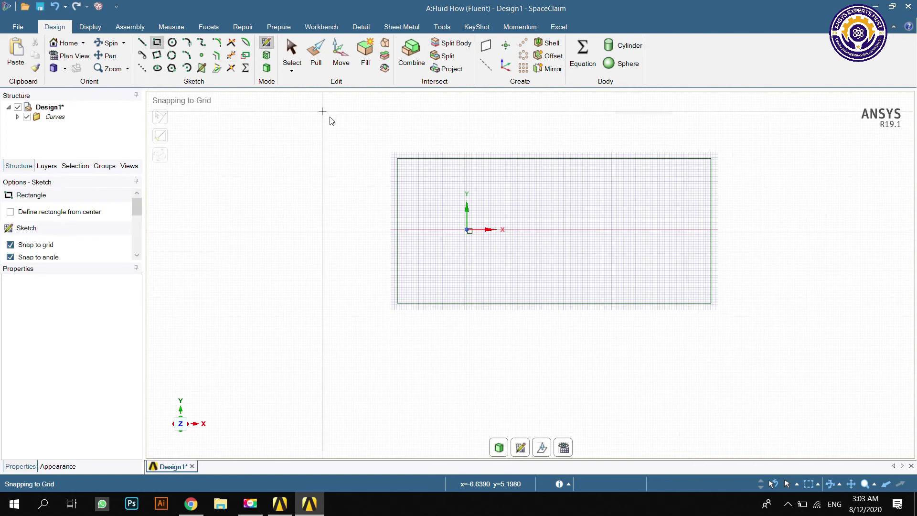
left_click(398, 159)
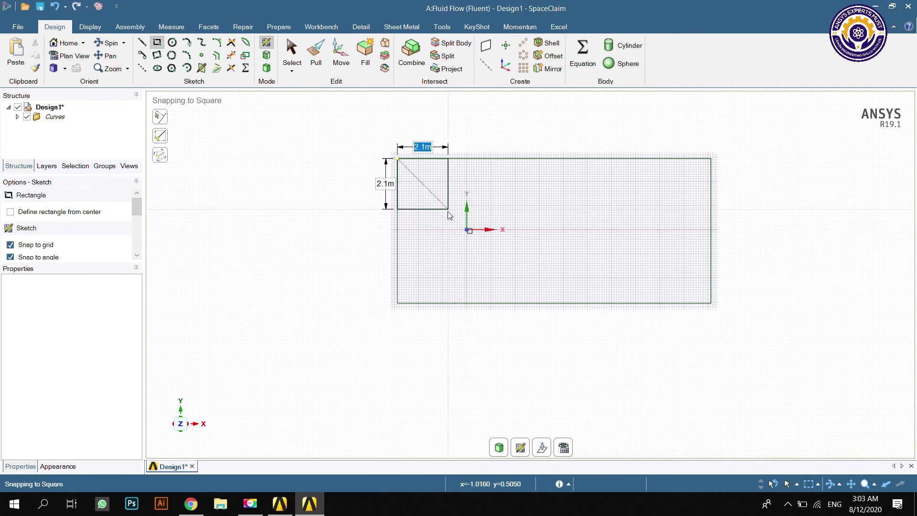
key("Tab")
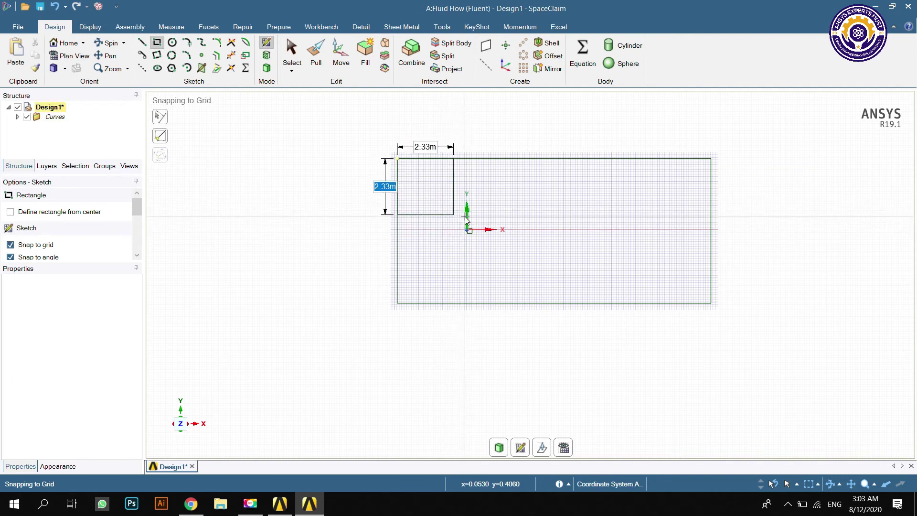
type("2")
key("Tab")
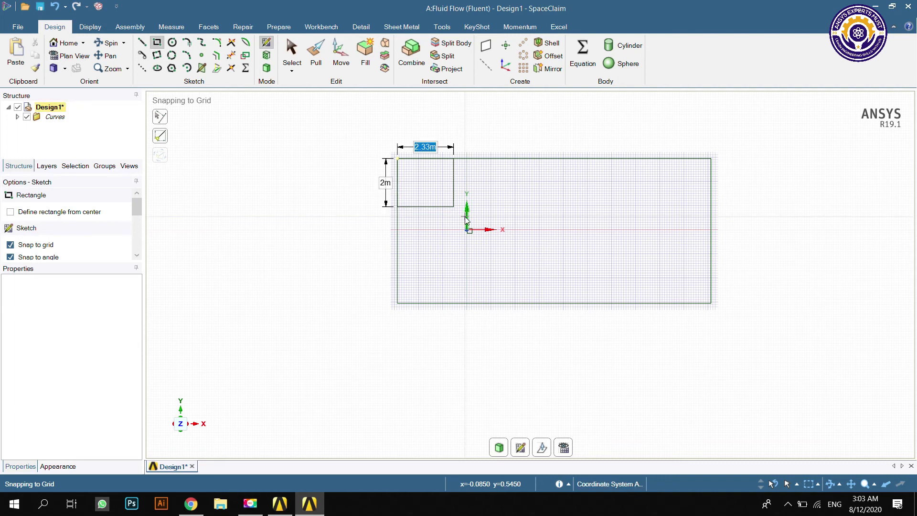
type("2")
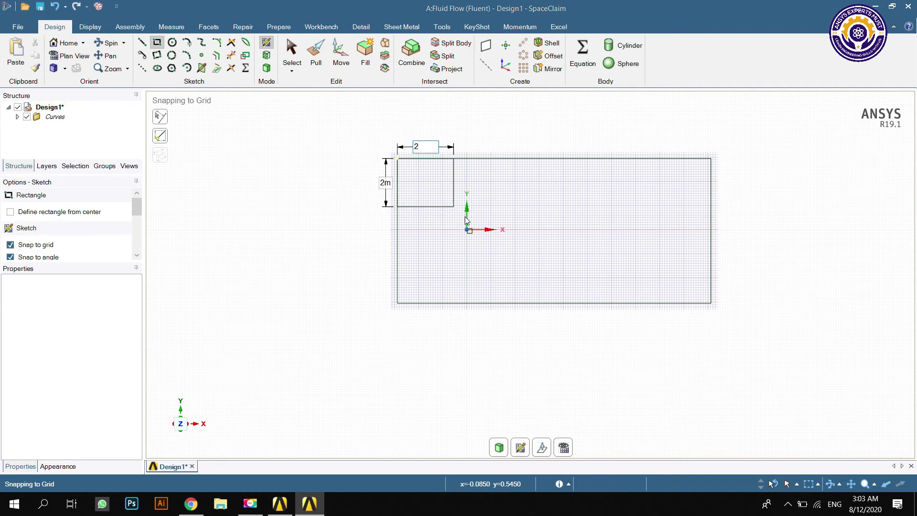
key("Tab")
key("Return")
Sketch a second 2 m by 2 m square along the domain's top edge, adjoining the first corner square's right side
left_click(446, 159)
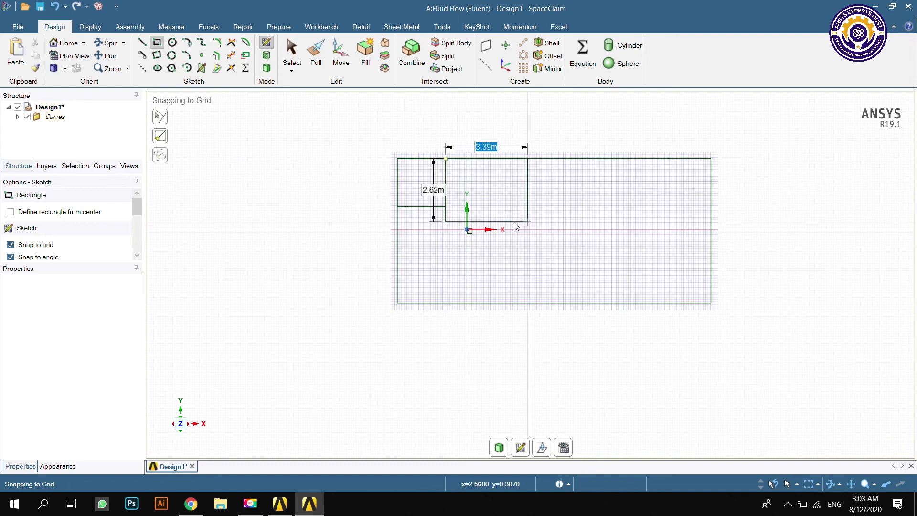
key("Tab")
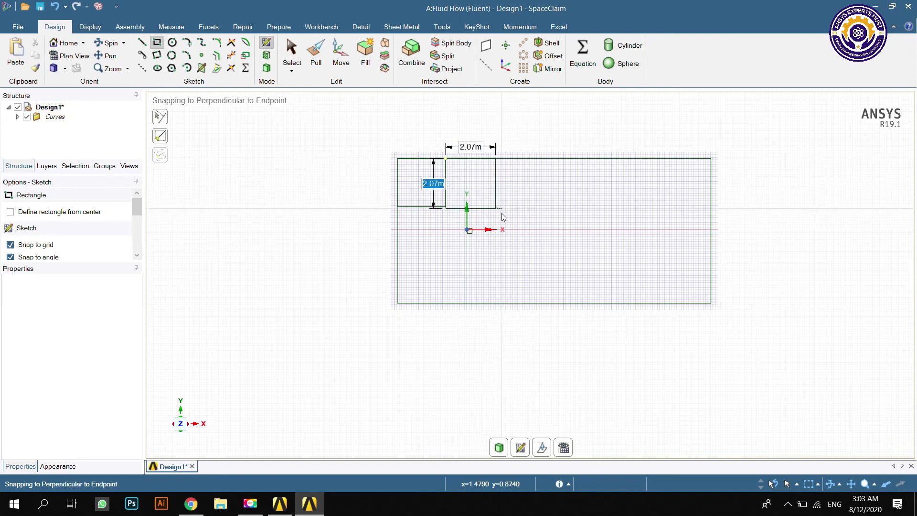
type("2")
key("Tab")
type("2")
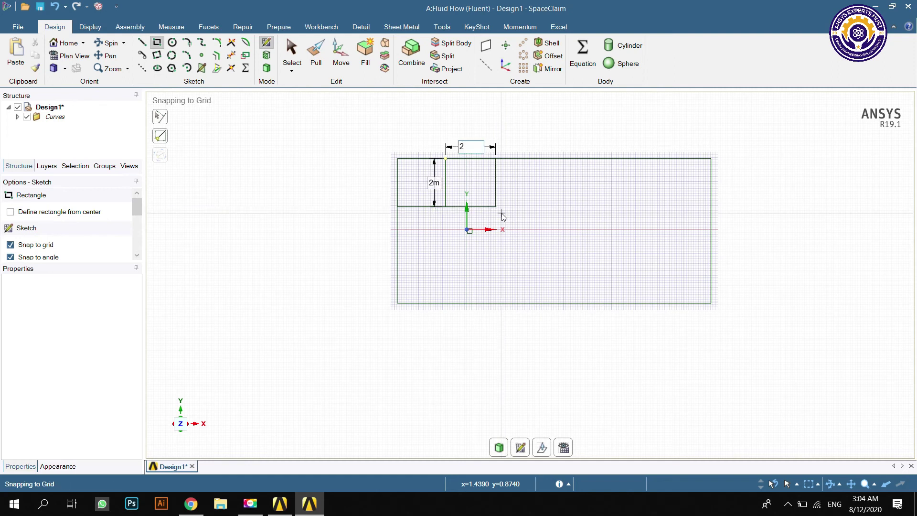
key("Tab")
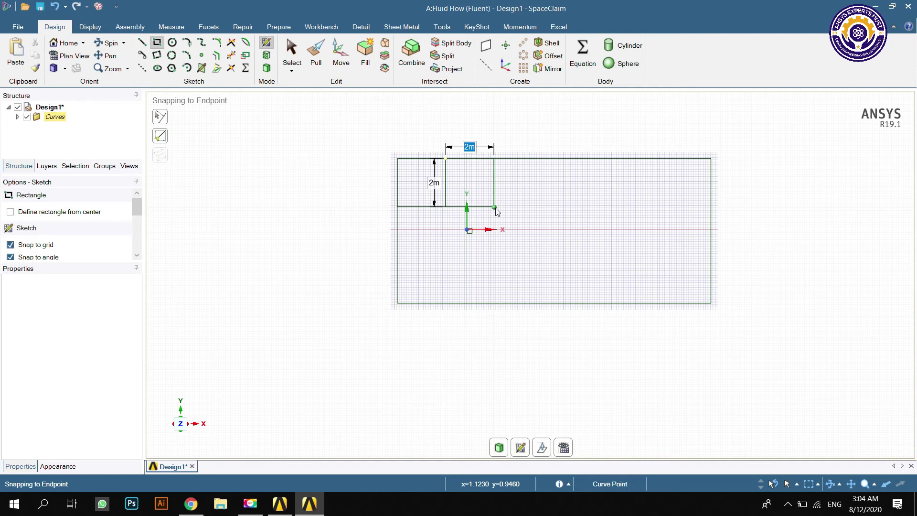
left_click(495, 207)
Sketch a 9 m by 2 m rectangle from the second square's lower-right corner to the domain's upper-right corner
left_click(494, 207)
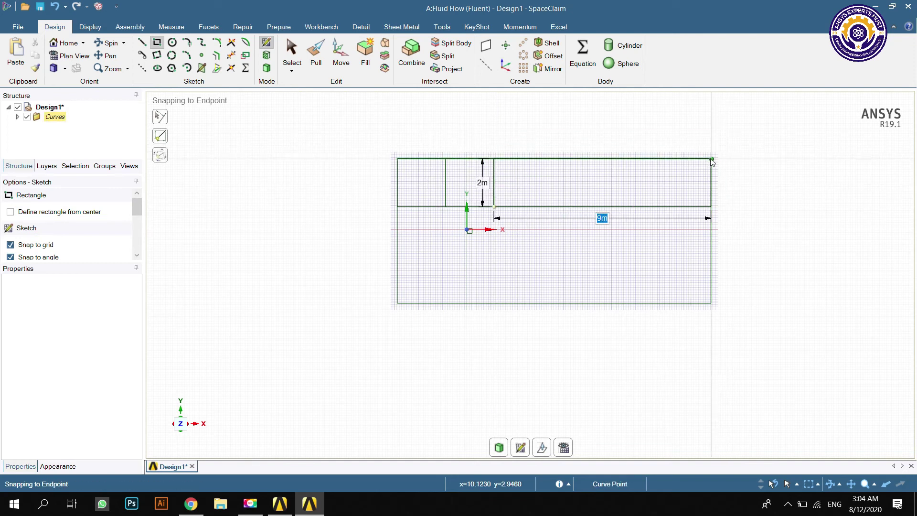
key("Tab")
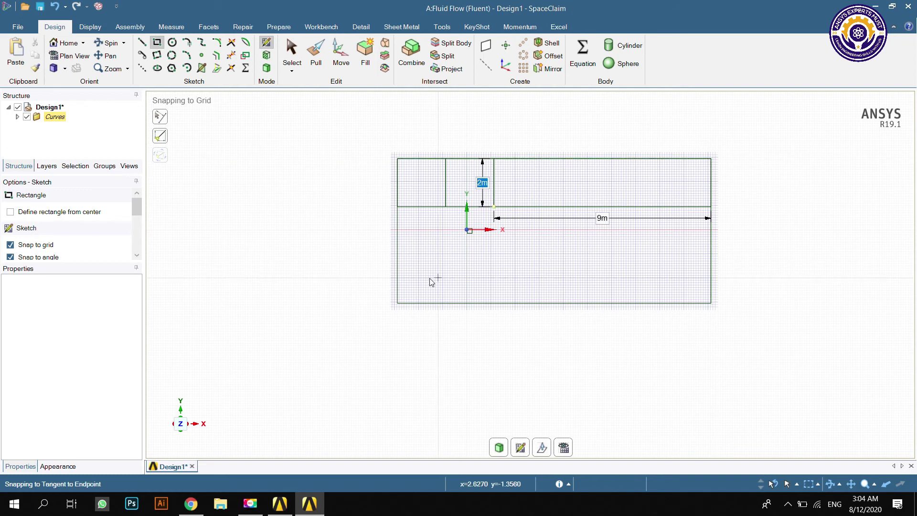
Sketch a 2 m by 2 m square on the domain's left edge, directly below the upper-left corner square
left_click(398, 207)
left_click(397, 207)
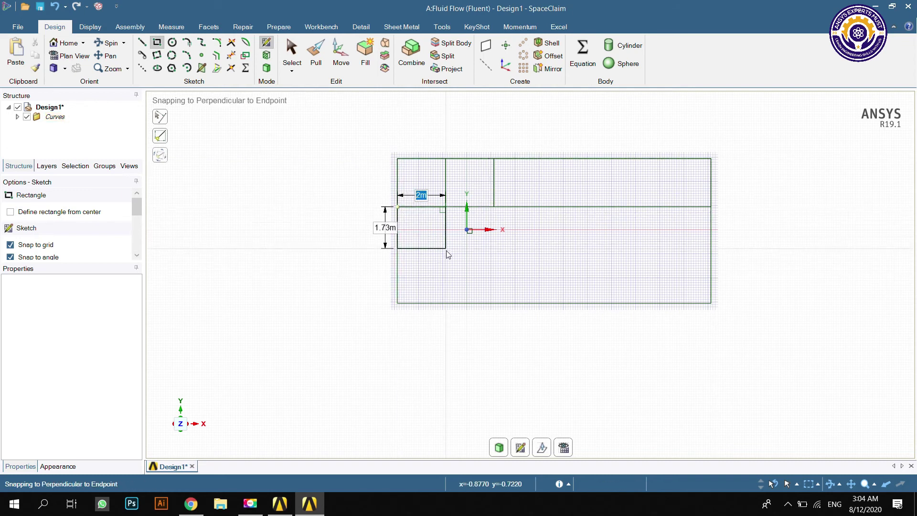
key("Tab")
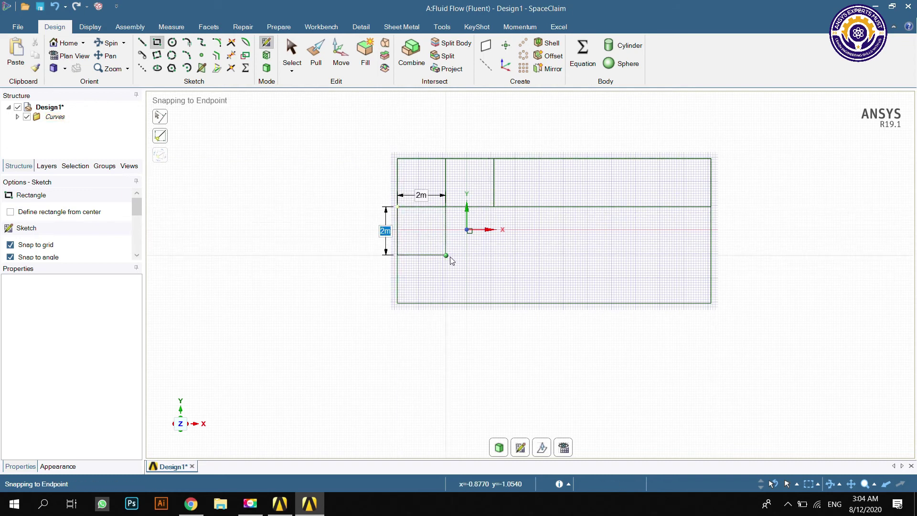
key("Tab")
type("2")
key("Return")
Sketch a 2 m by 2 m square around the small square, adjoining the right side of the middle row's first square
left_click(448, 209)
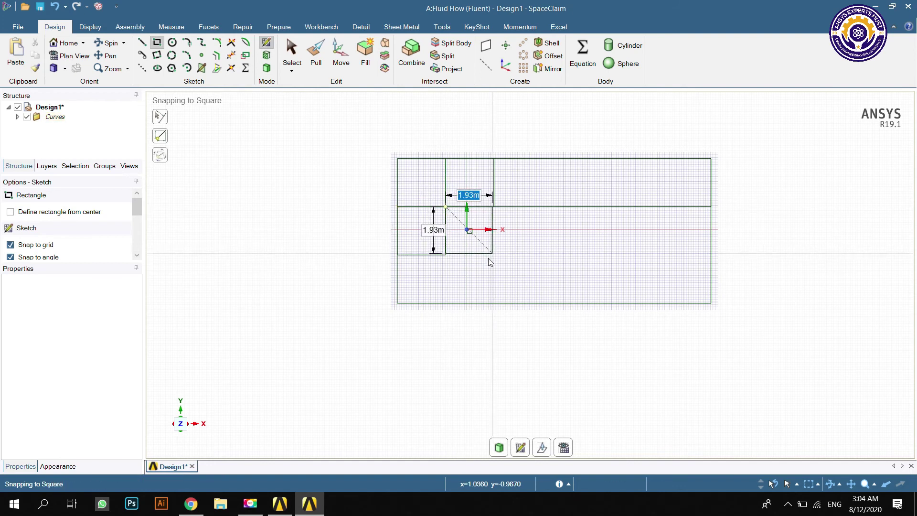
key("Tab")
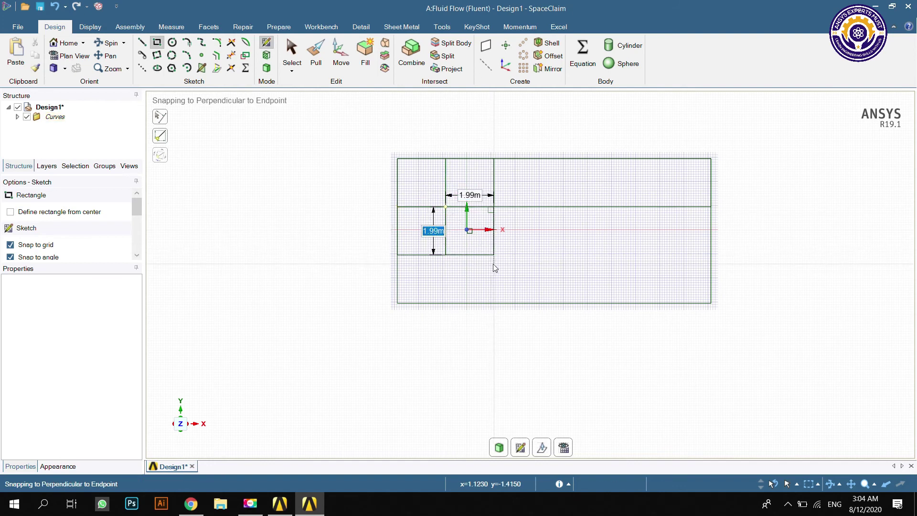
type("2")
key("Tab")
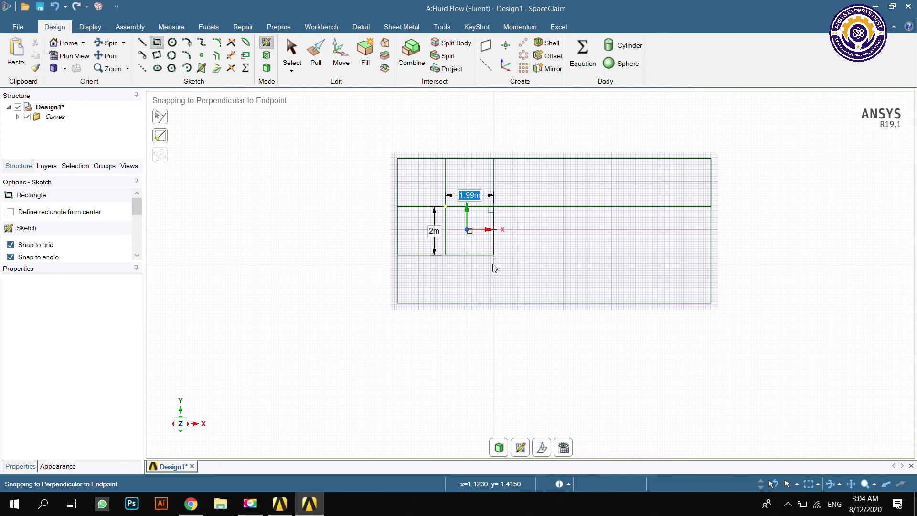
type("2")
key("Return")
Sketch a 9 m by 2 m rectangle in the middle row, from the second square's upper-right corner to the domain's right edge
left_click(495, 208)
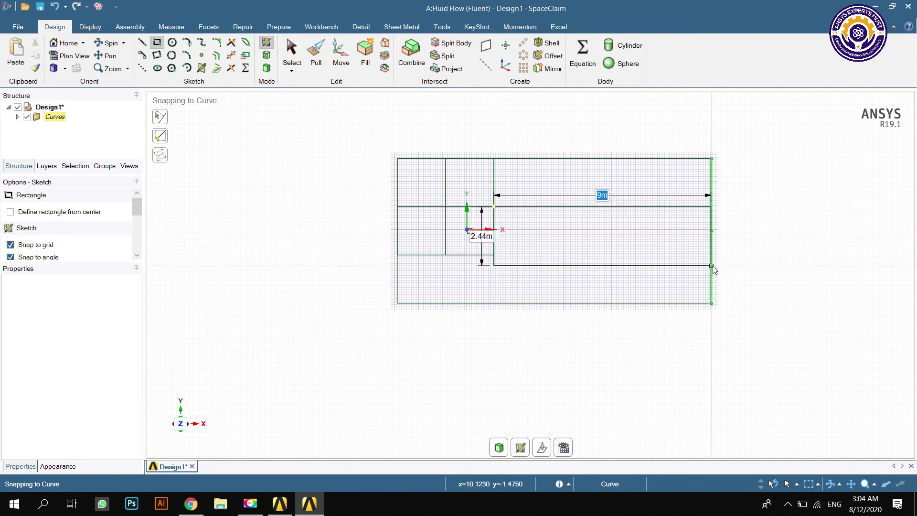
key("Tab")
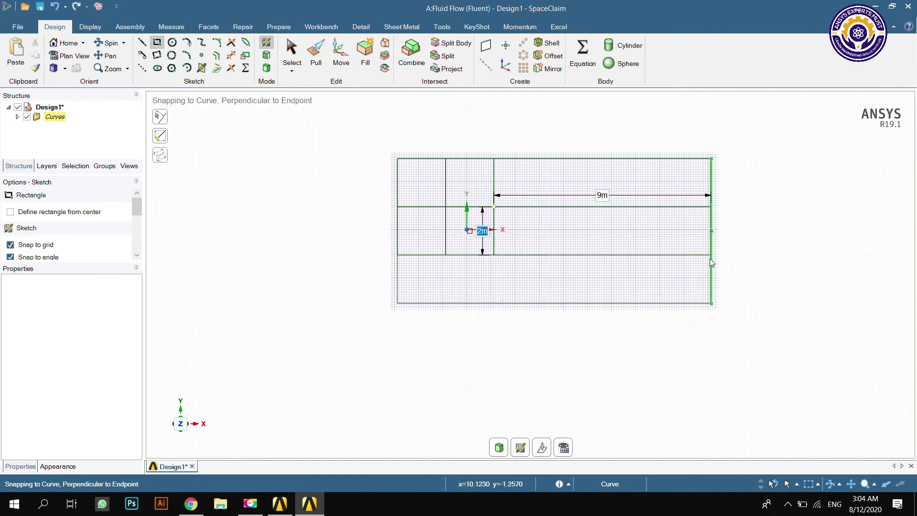
key("Tab")
type("9")
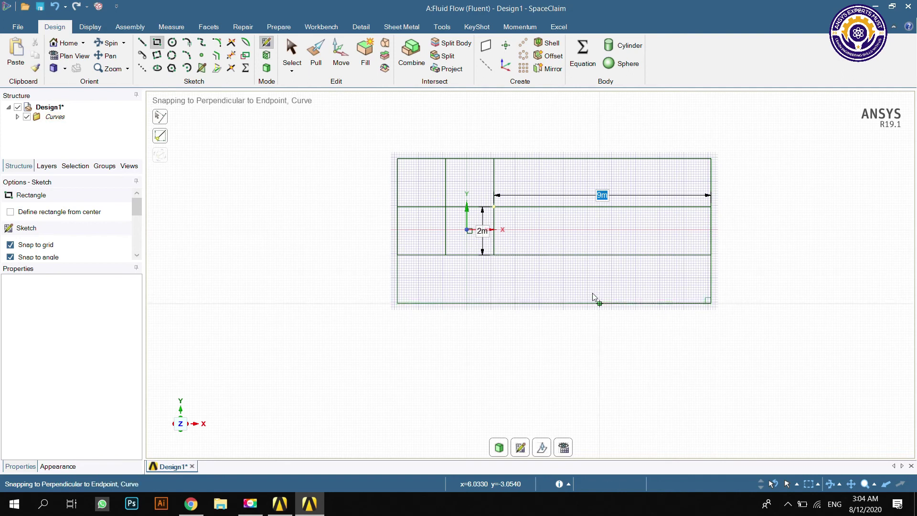
Sketch a 2 m by 2 m square in the domain's lower-left corner, below the middle row
left_click(397, 254)
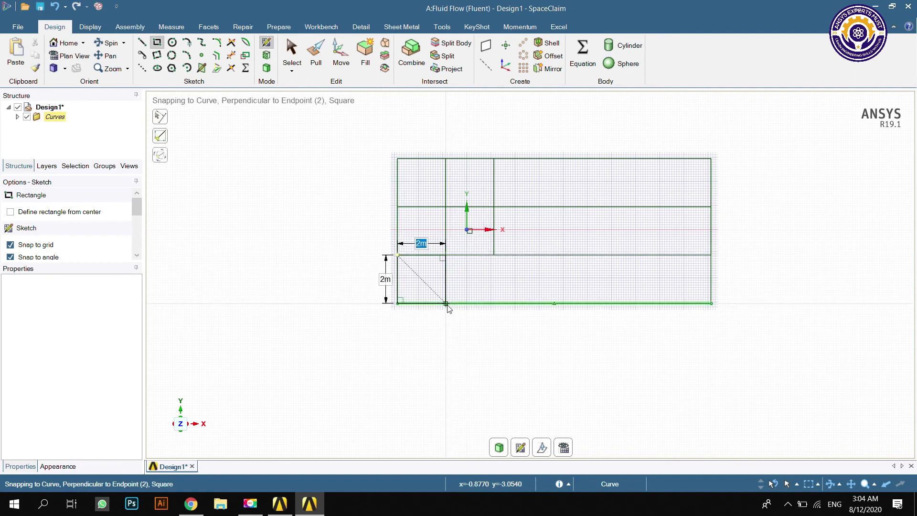
key("Tab")
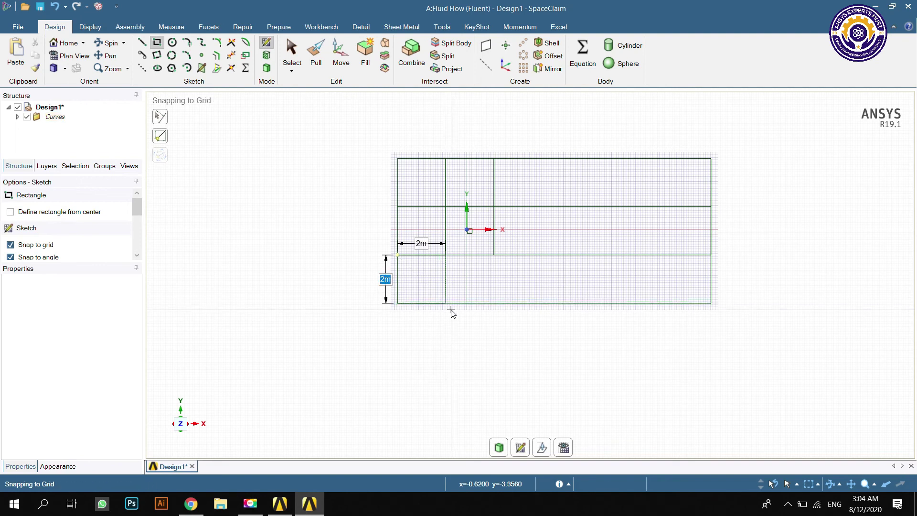
key("Tab")
Sketch a 2 m by 2 m square along the domain's bottom edge, adjoining the lower-left corner square's right side
left_click(447, 256)
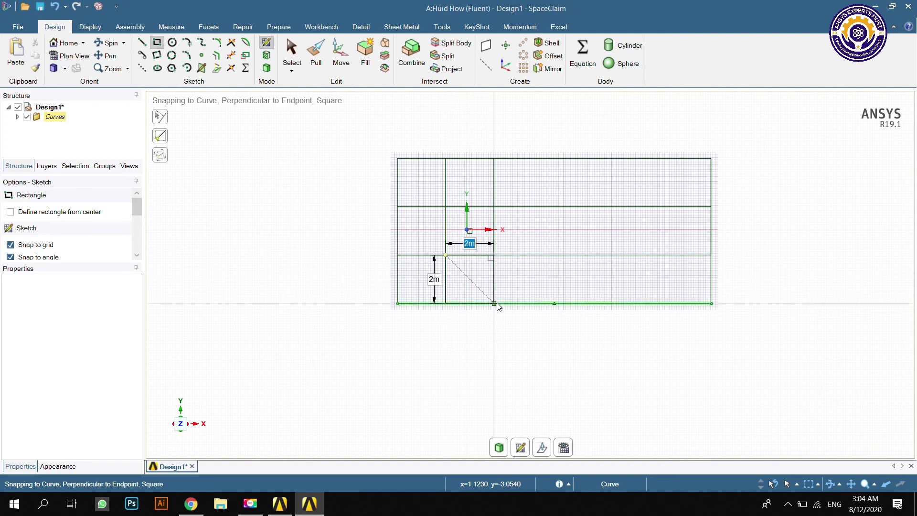
key("Tab")
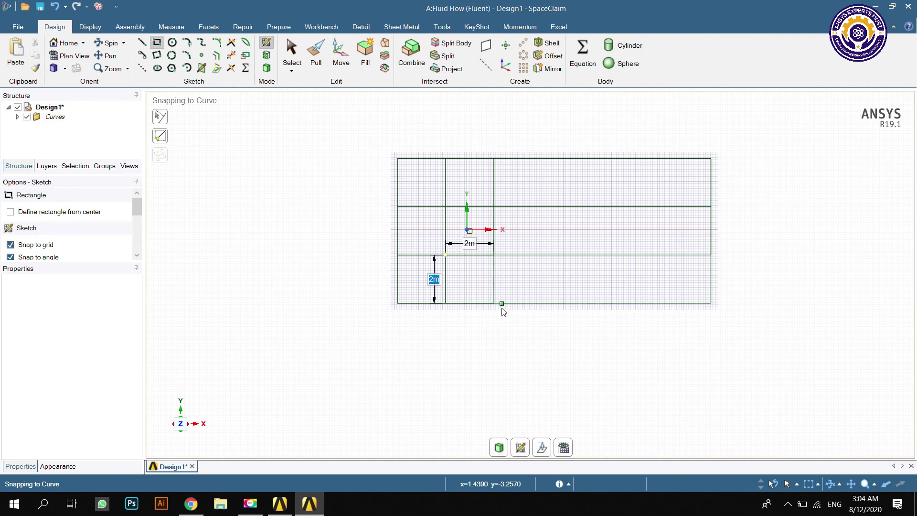
type("2")
key("Return")
Select all the sketch curves and fill them to turn the regions into a surface
key("ctrl+a")
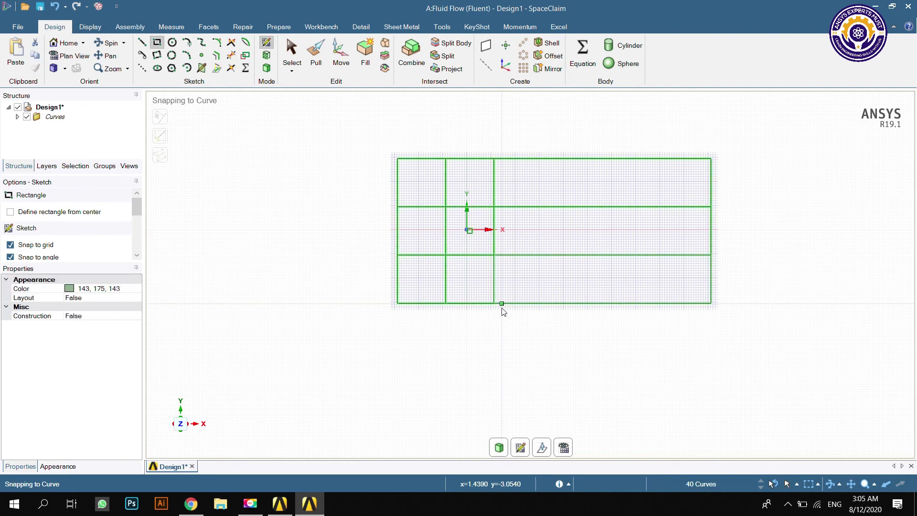
left_click(367, 52)
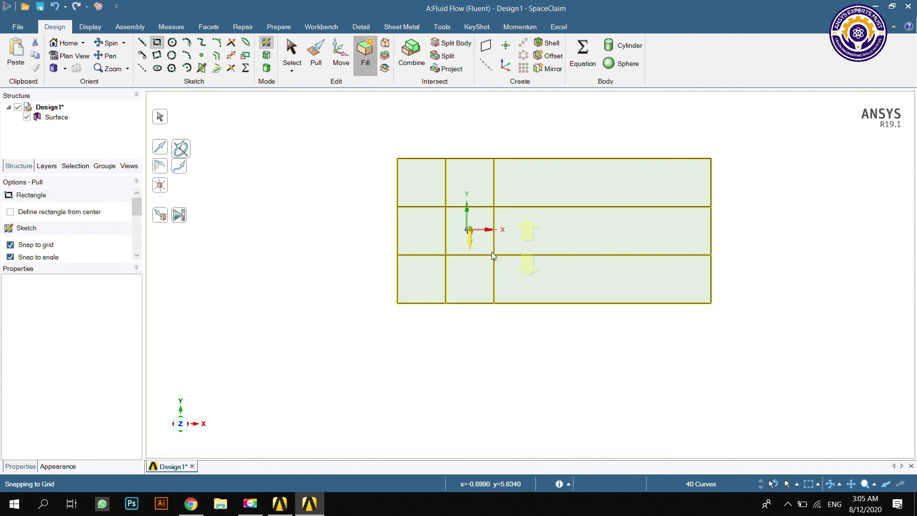
left_click(478, 239)
Delete the small square's face near the origin to leave an opening in the surface
scroll(476, 237, "up", 5)
scroll(453, 232, "up", 4)
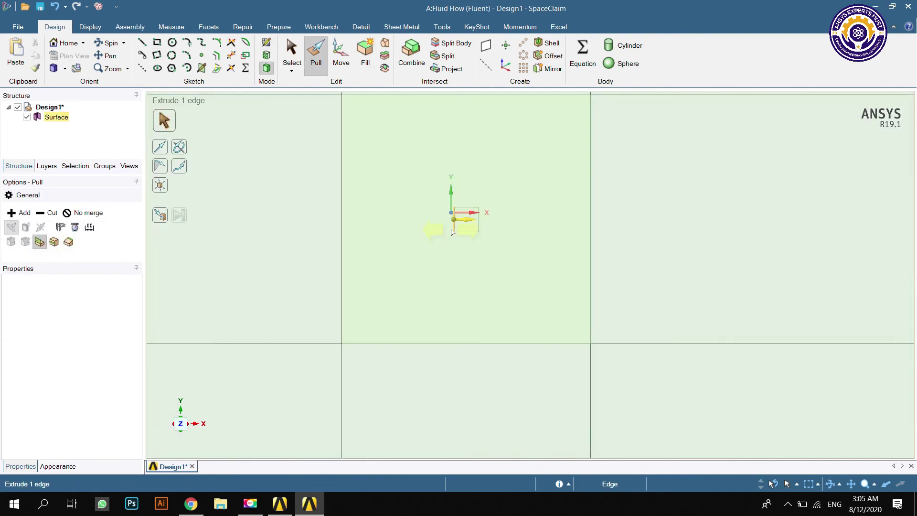
left_click(467, 225)
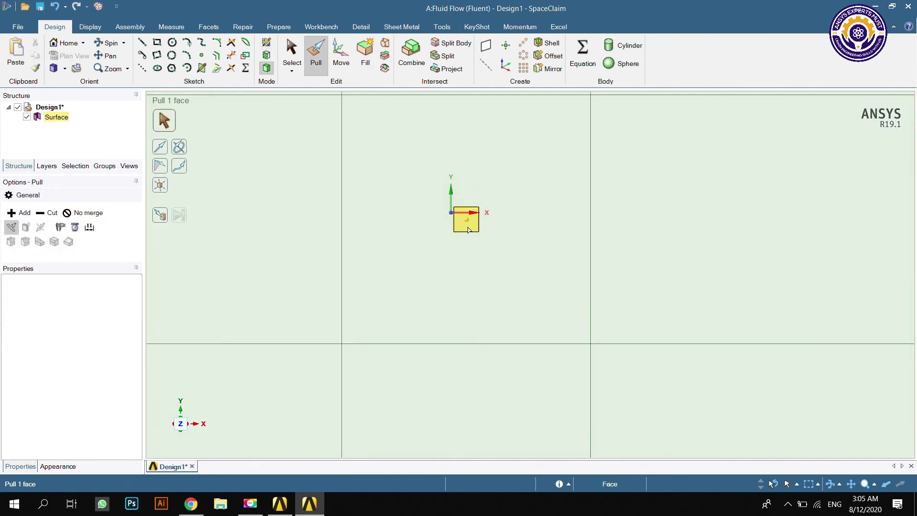
key("s")
left_click(464, 228)
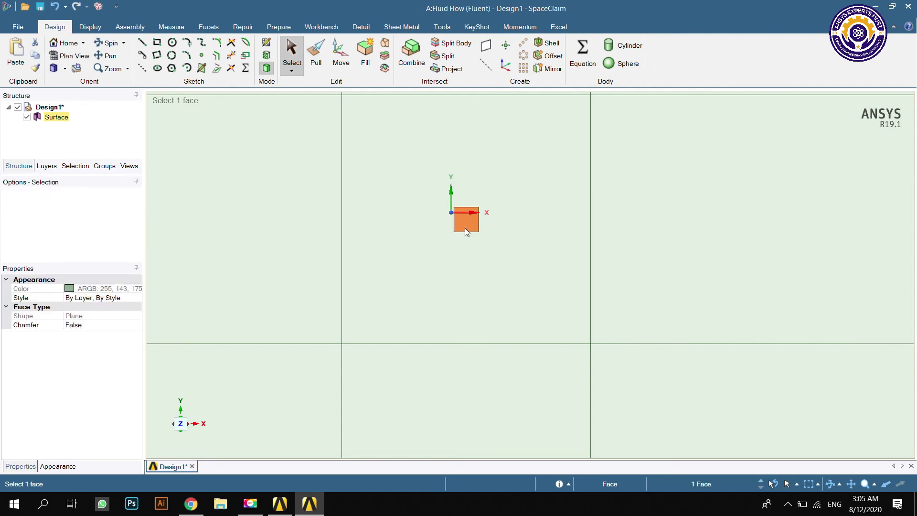
key("Escape")
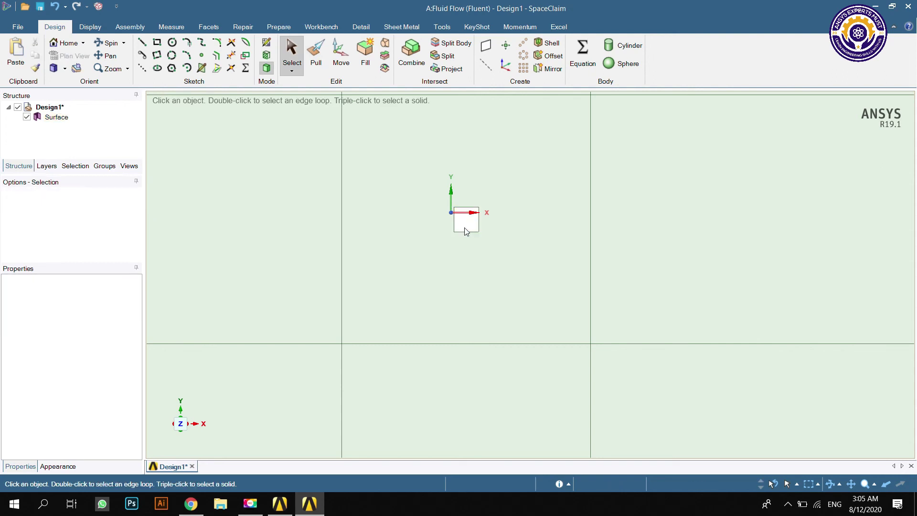
Switch to the Workbench project and update the Geometry cell of the Fluid Flow (Fluent) system
scroll(466, 229, "down", 5)
scroll(707, 222, "down", 4)
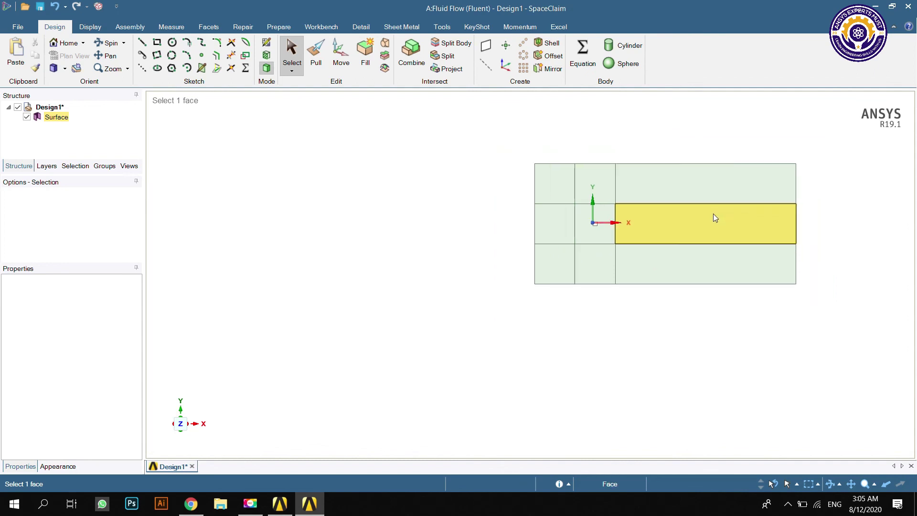
scroll(799, 175, "up", 5)
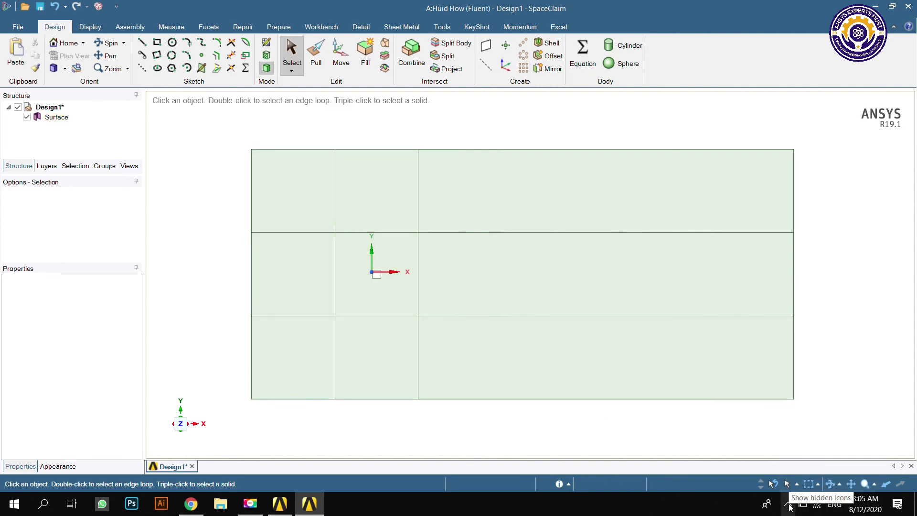
left_click(877, 7)
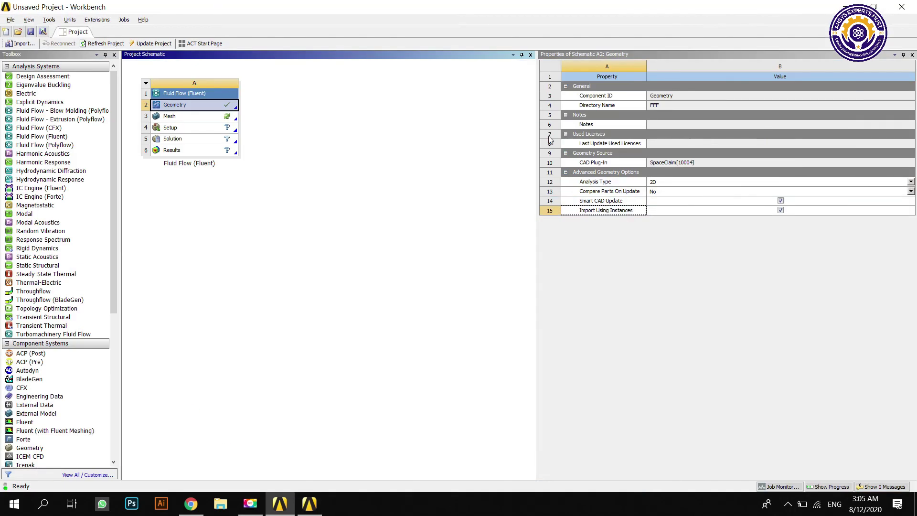
right_click(210, 108)
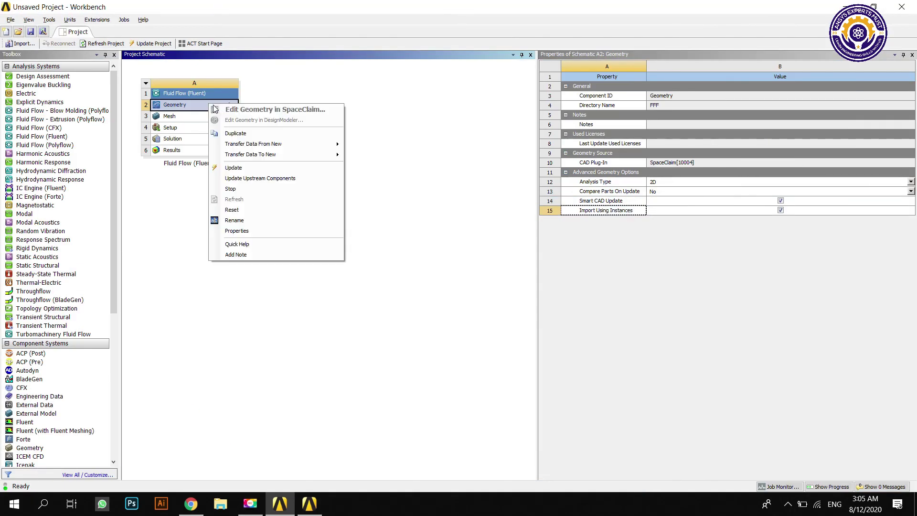
left_click(235, 169)
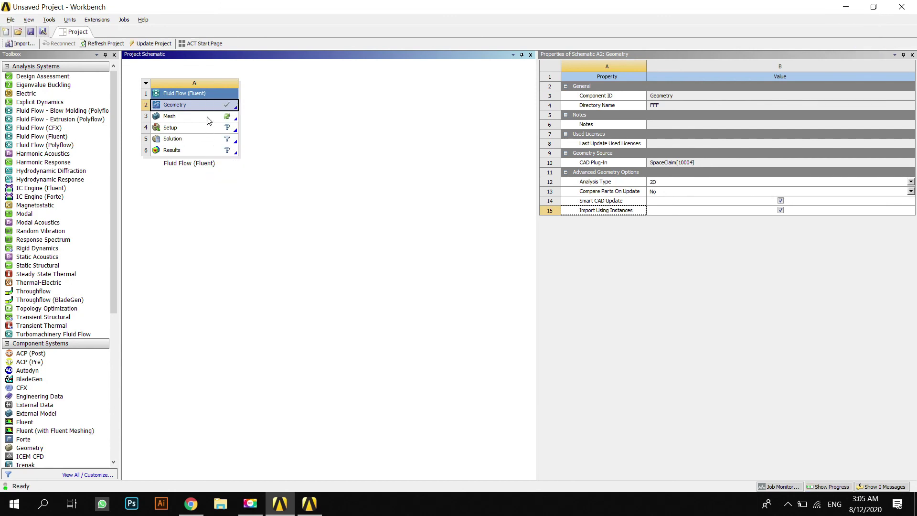